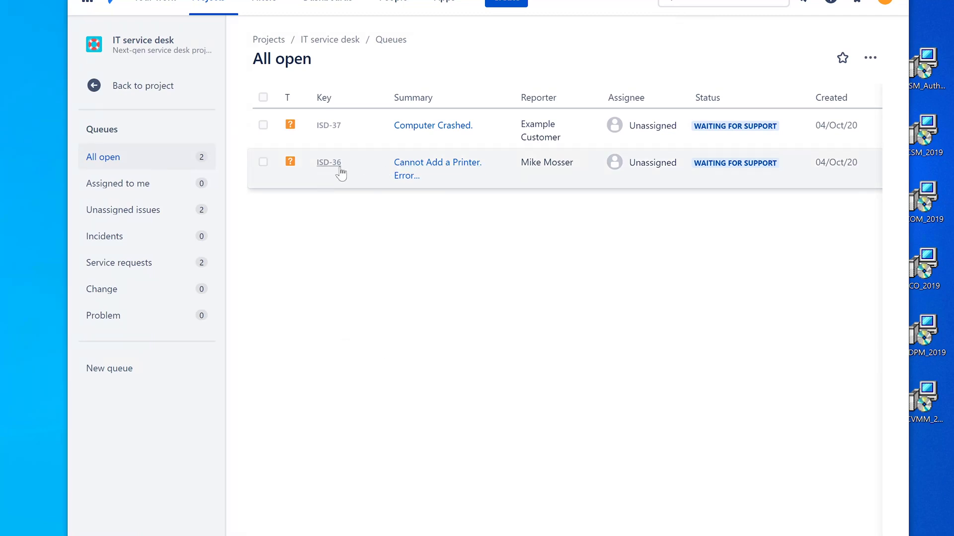
# - Open ISD-36 'Cannot Add a Printer', read its description, and view the attached spooler error full size
pyautogui.click(437, 164)
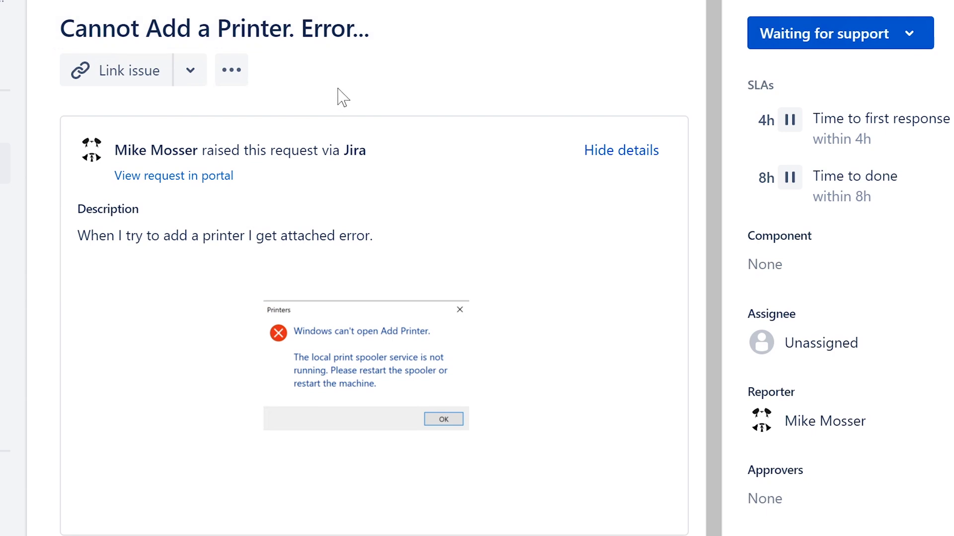
pyautogui.moveTo(115, 150); pyautogui.dragTo(201, 150)
pyautogui.click(378, 235)
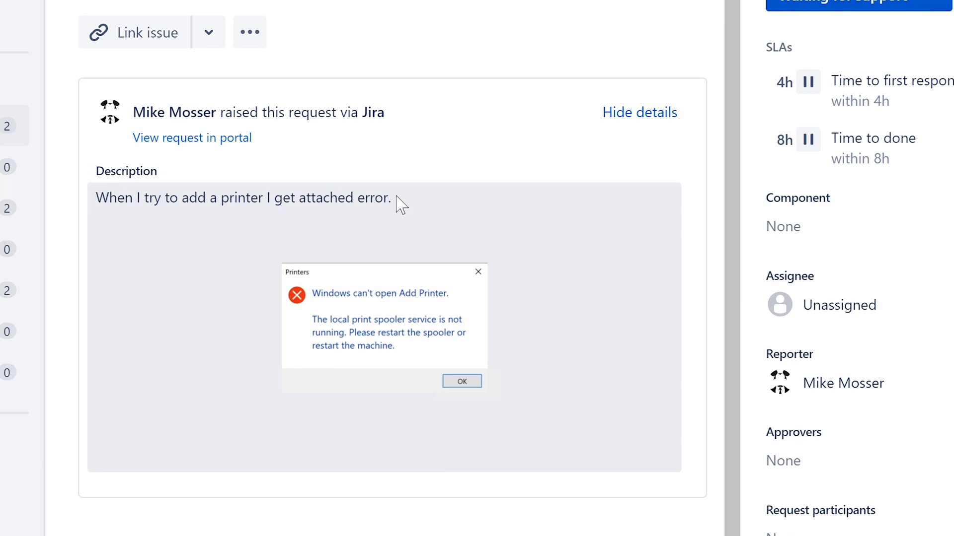
pyautogui.moveTo(396, 198); pyautogui.dragTo(96, 199)
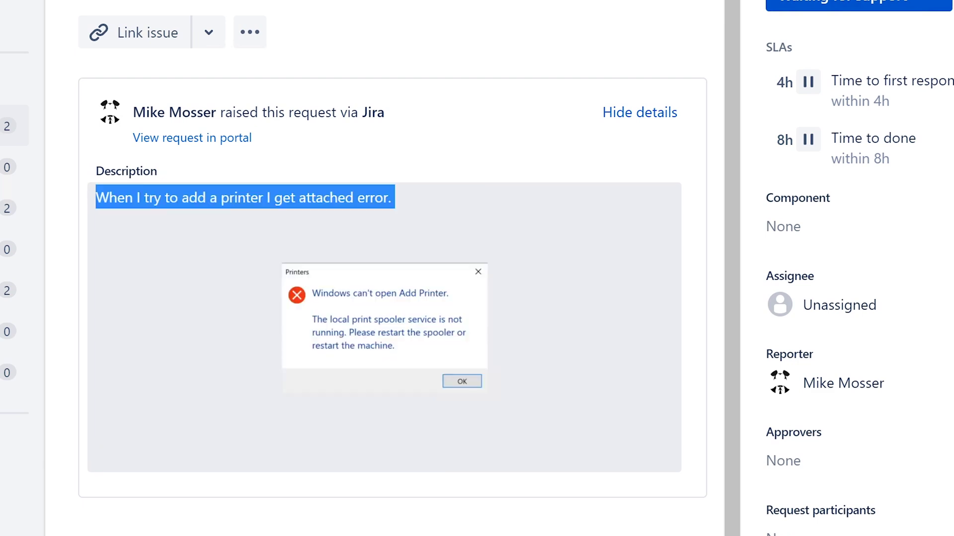
pyautogui.click(396, 171)
pyautogui.moveTo(400, 207); pyautogui.dragTo(96, 198)
pyautogui.click(334, 313)
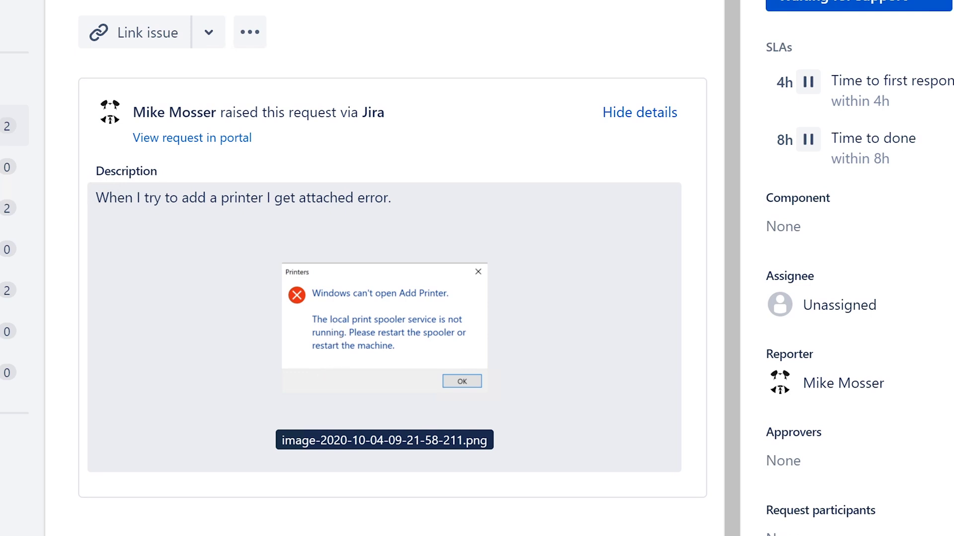
# - Open Printers & scanners via a 'printer' search, search for printers, and choose the printer-isn't-listed option
pyautogui.press('super+s')
pyautogui.write('remote')
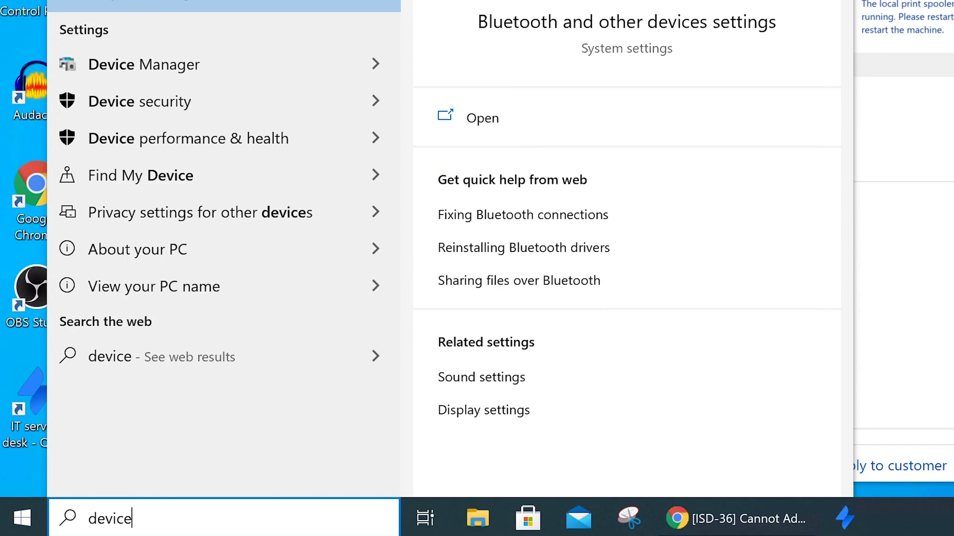
pyautogui.press('BackSpace')
pyautogui.press('BackSpace')
pyautogui.press('BackSpace')
pyautogui.press('BackSpace')
pyautogui.press('BackSpace')
pyautogui.press('BackSpace')
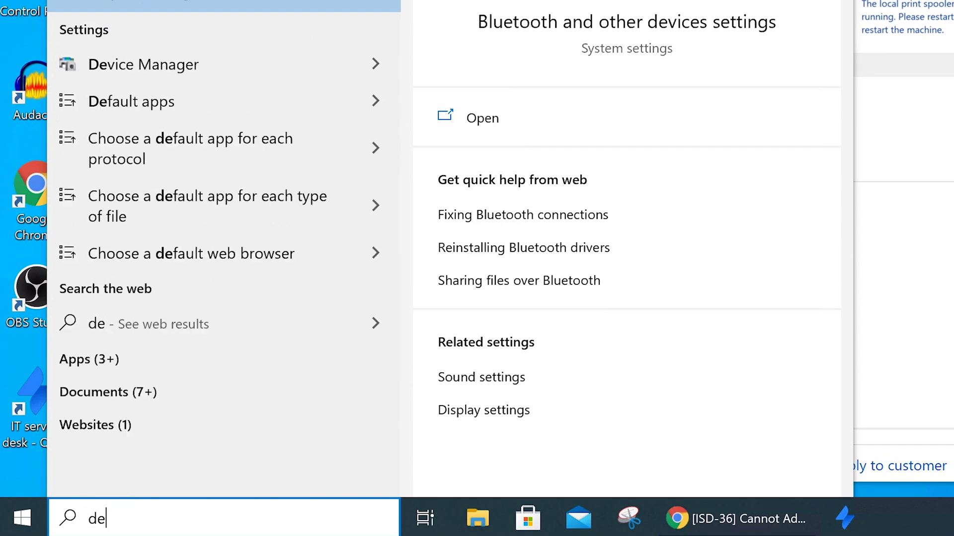
pyautogui.write('printer')
pyautogui.press('Return')
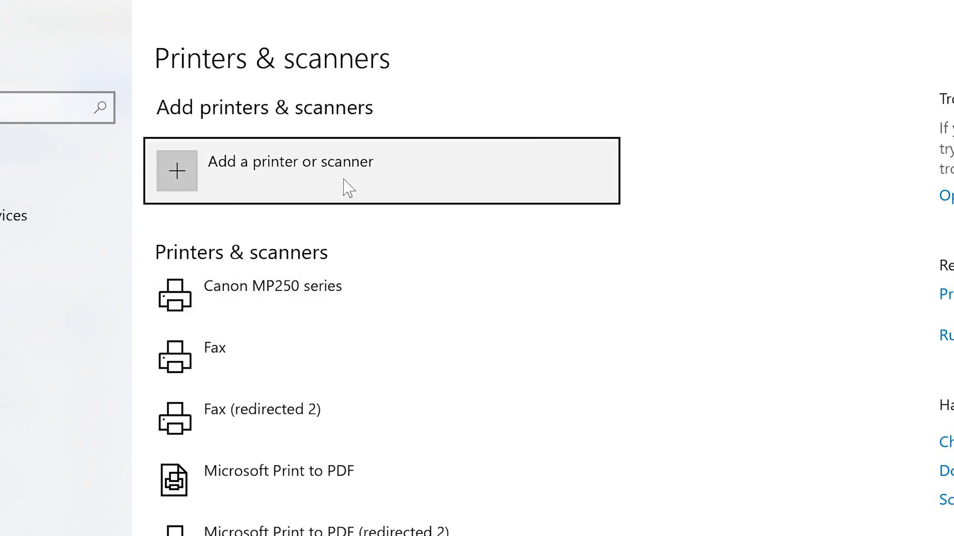
pyautogui.click(298, 190)
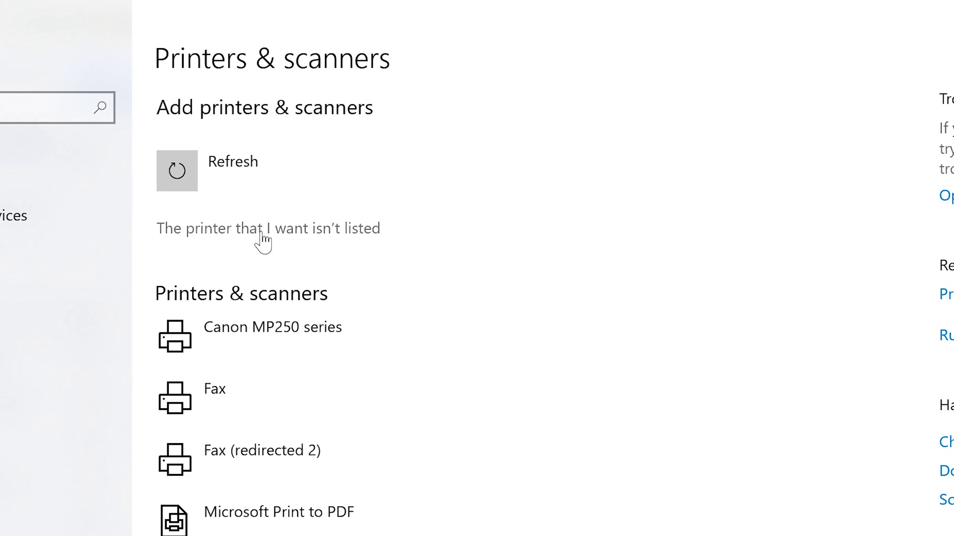
pyautogui.click(257, 237)
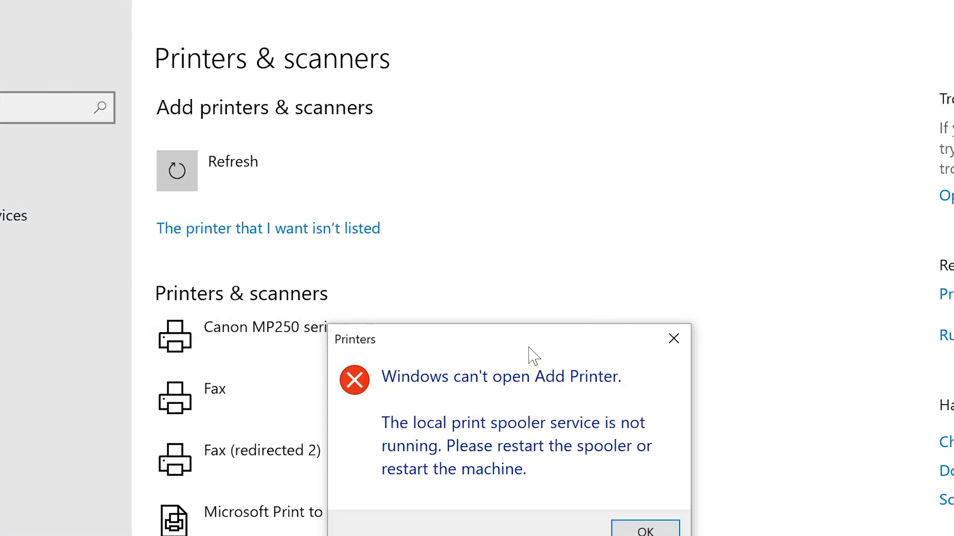
# - Move the 'Windows can't open Add Printer' error dialog up and to the left
pyautogui.moveTo(541, 336); pyautogui.dragTo(518, 313)
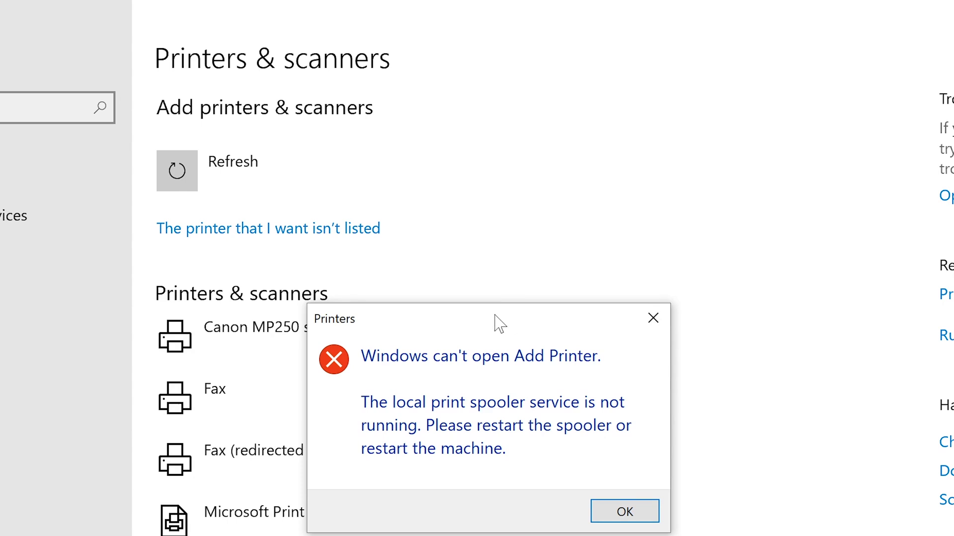
pyautogui.moveTo(495, 315); pyautogui.dragTo(480, 207)
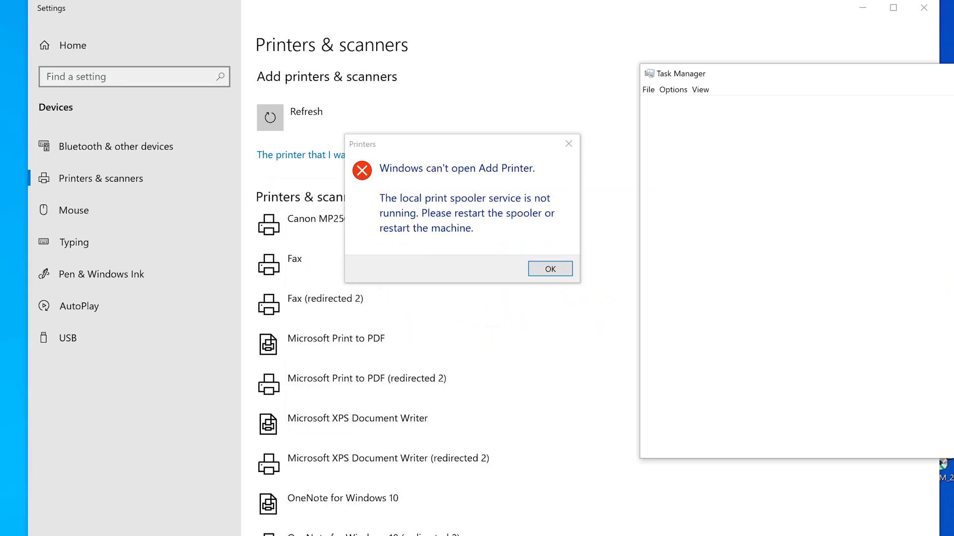
# - Bring Task Manager into view, show its Services tab, and open the Services console
pyautogui.moveTo(774, 68); pyautogui.dragTo(577, 79)
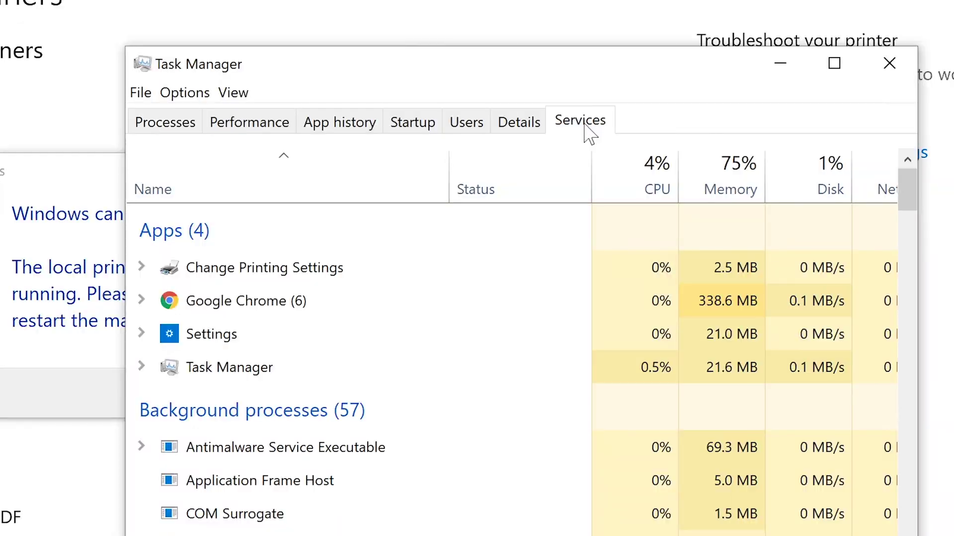
pyautogui.click(700, 120)
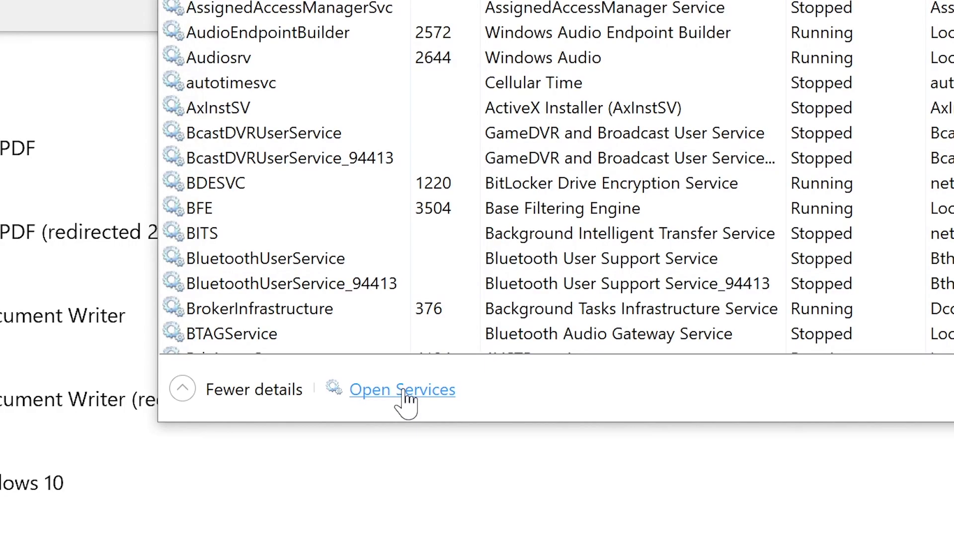
pyautogui.click(401, 391)
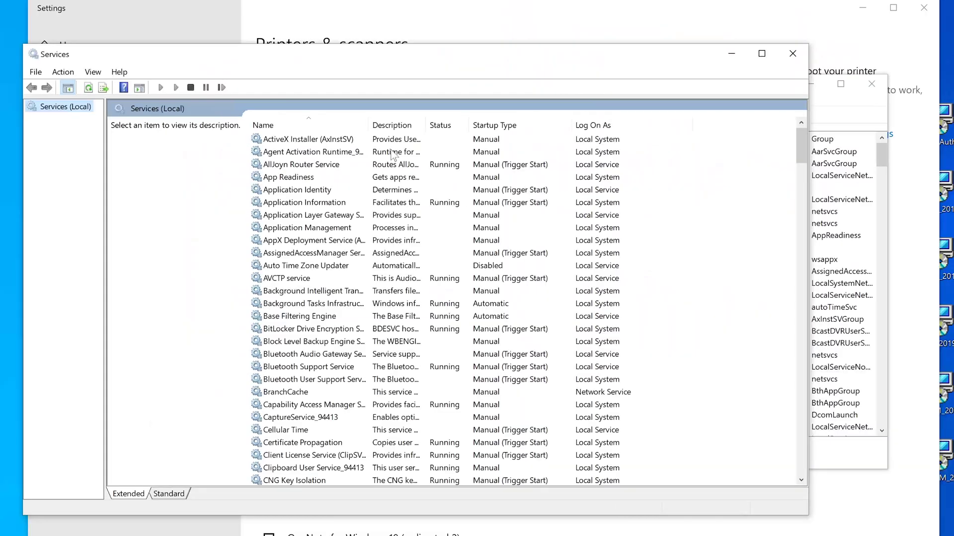
# - Arrange the Services console on the left and Task Manager on the right, side by side
pyautogui.moveTo(452, 58); pyautogui.dragTo(369, 57)
pyautogui.moveTo(767, 93); pyautogui.dragTo(953, 69)
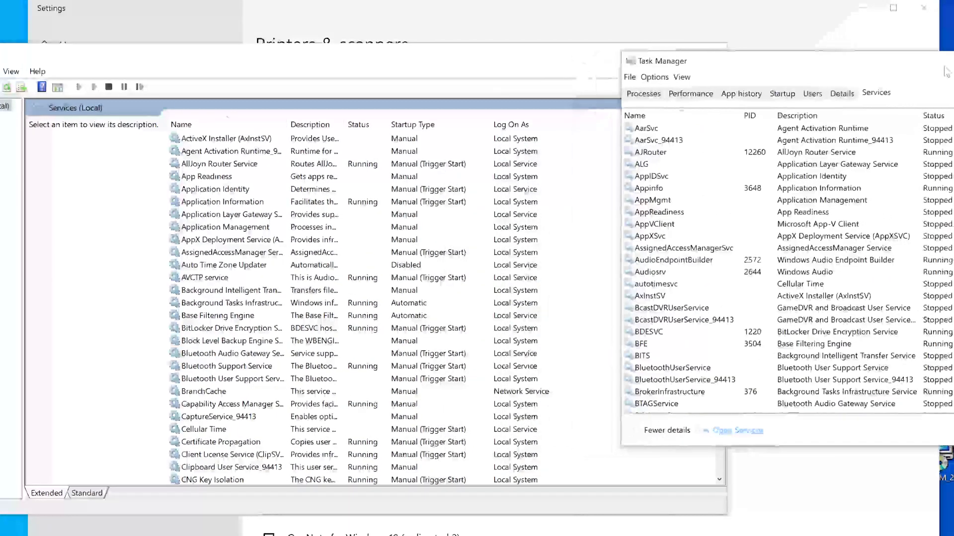
pyautogui.moveTo(579, 67); pyautogui.dragTo(690, 55)
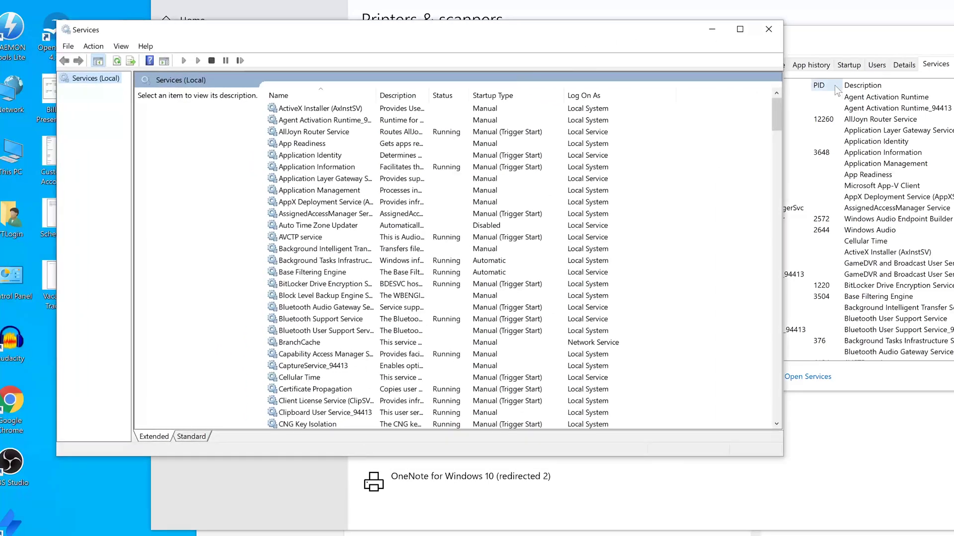
pyautogui.moveTo(783, 103); pyautogui.dragTo(686, 103)
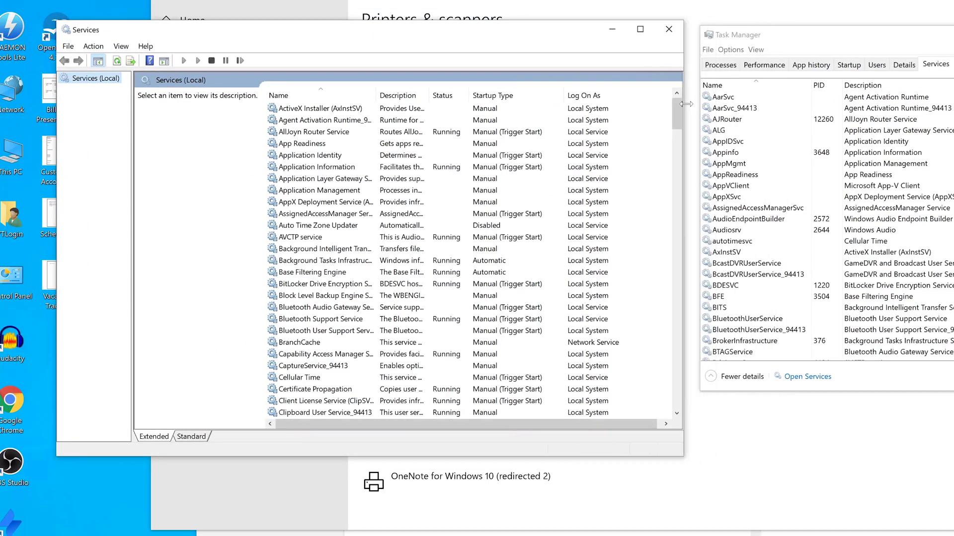
pyautogui.moveTo(762, 36); pyautogui.dragTo(750, 28)
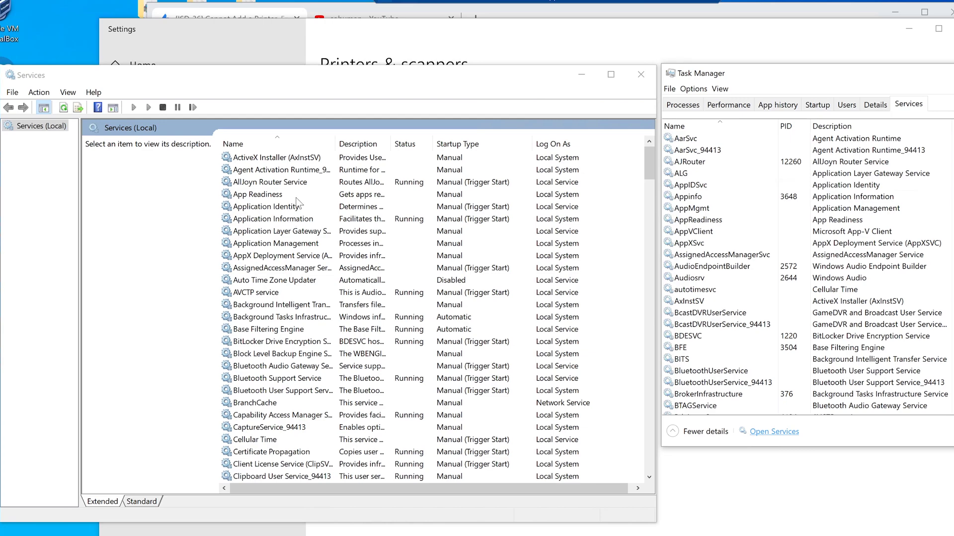
# - Compare entries by selecting Agent Activation Runtime, AJRouter, AarSvc, ActiveX Installer, Audiosrv and AxInstSV
pyautogui.click(261, 172)
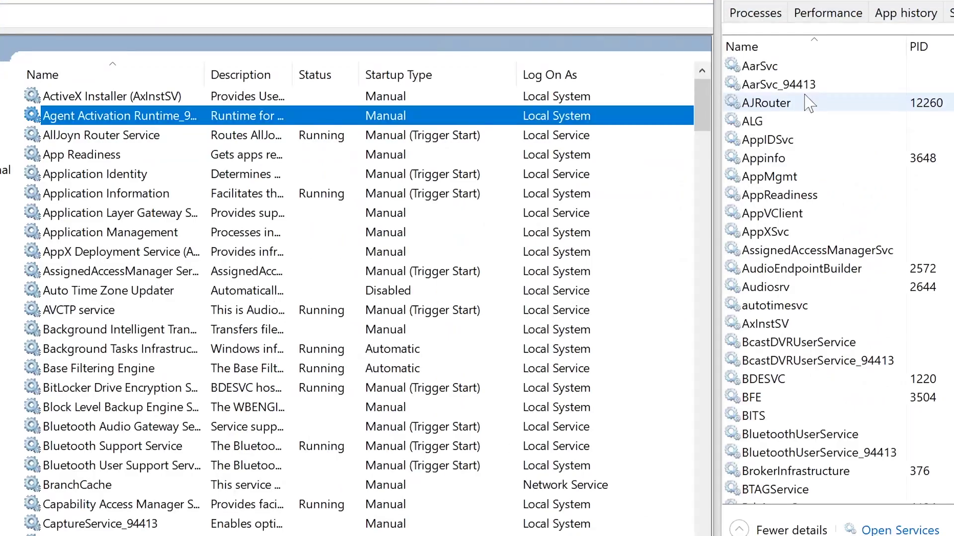
pyautogui.click(713, 161)
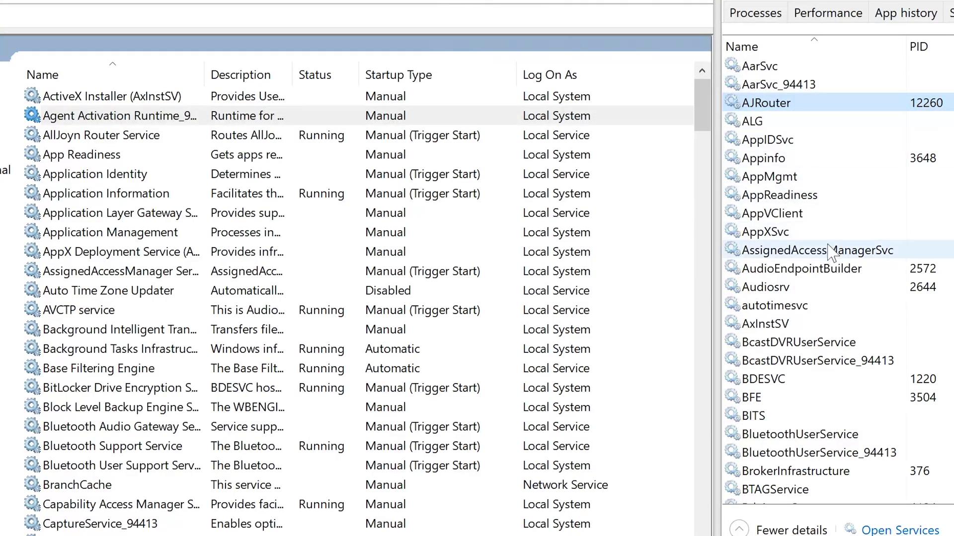
pyautogui.click(789, 67)
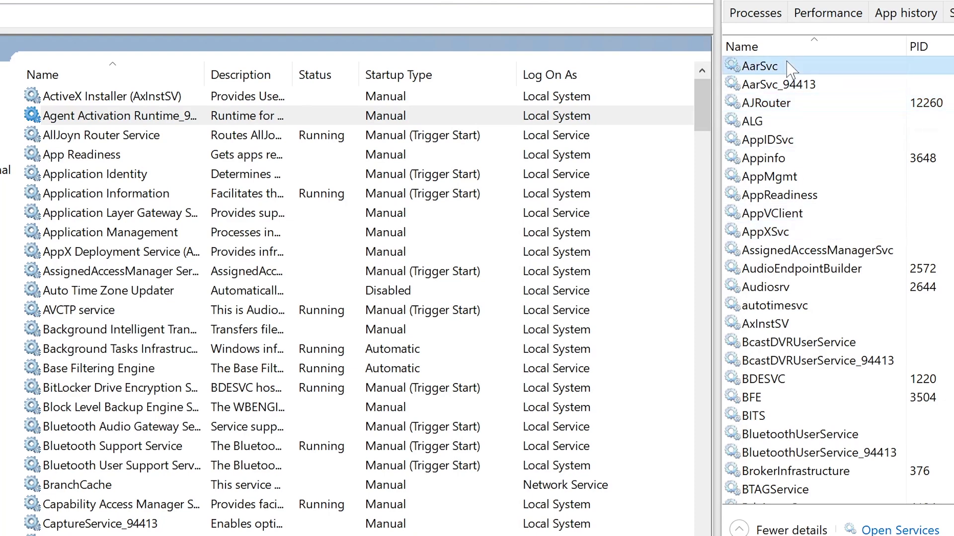
pyautogui.click(81, 102)
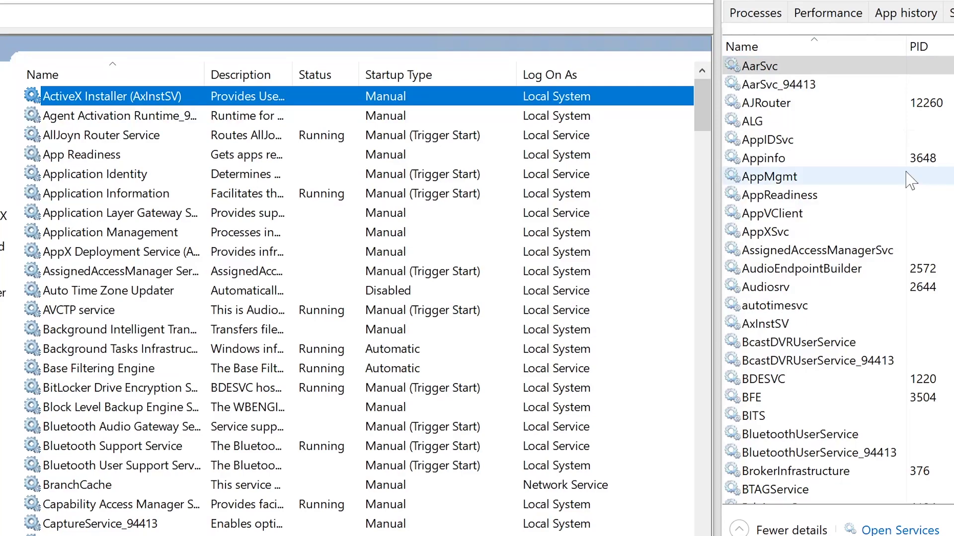
pyautogui.click(814, 66)
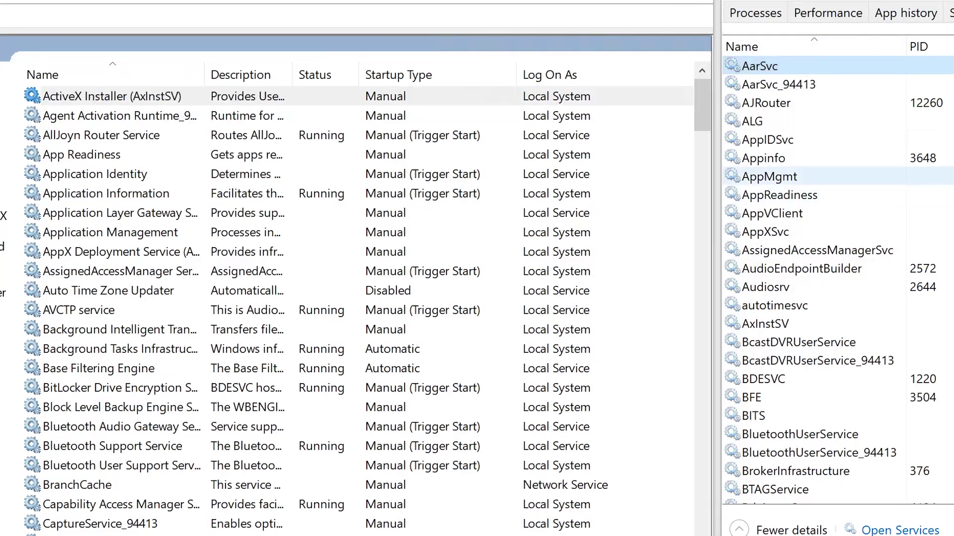
pyautogui.click(805, 286)
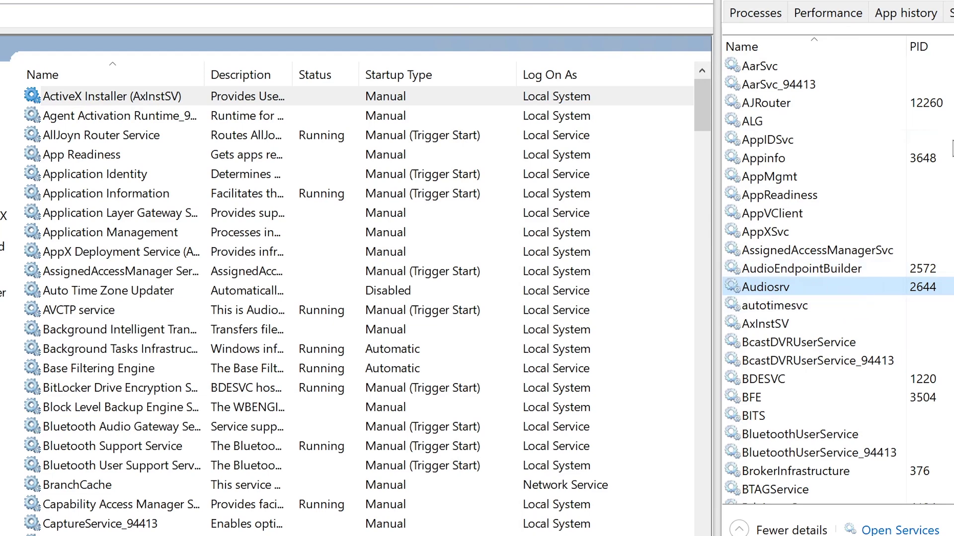
pyautogui.click(831, 329)
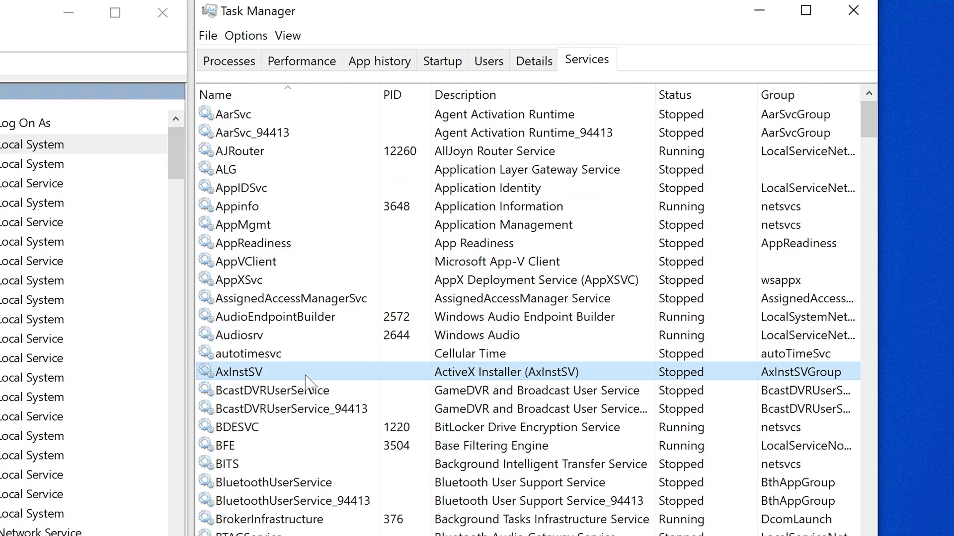
# - Jump to the print services with 'pr' and select PrintWorkflowUserSvc, PrintWorkflowUserSvc_94413 and PrintNotify
pyautogui.write('pr')
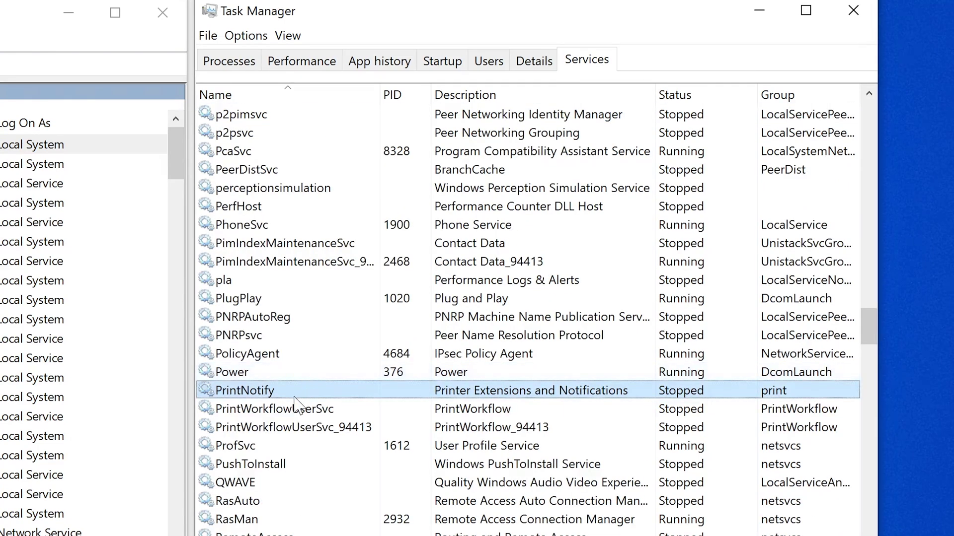
pyautogui.click(252, 409)
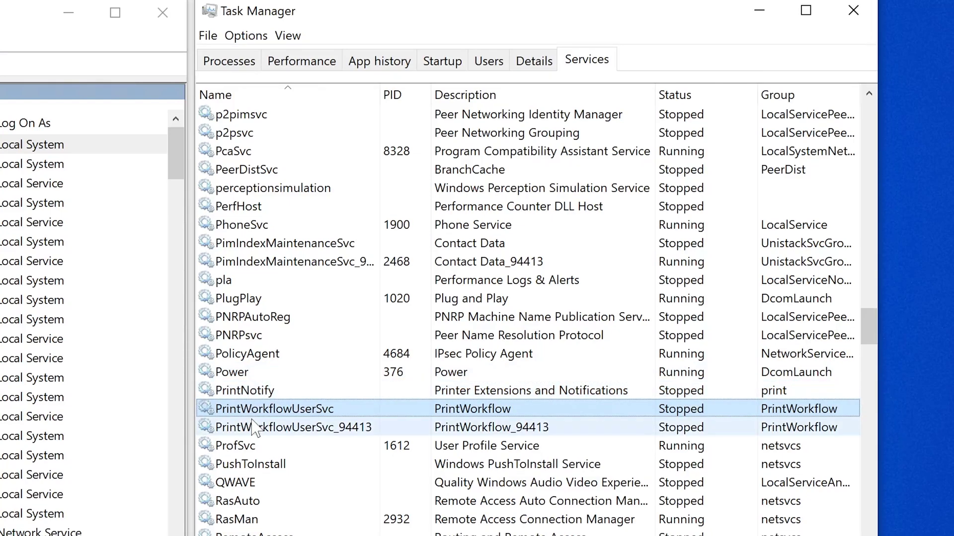
pyautogui.click(251, 427)
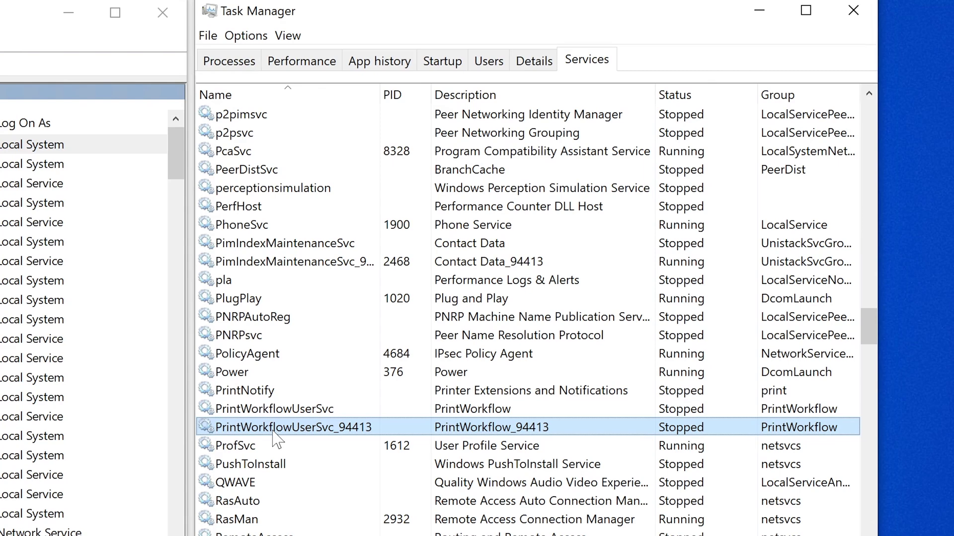
pyautogui.click(280, 395)
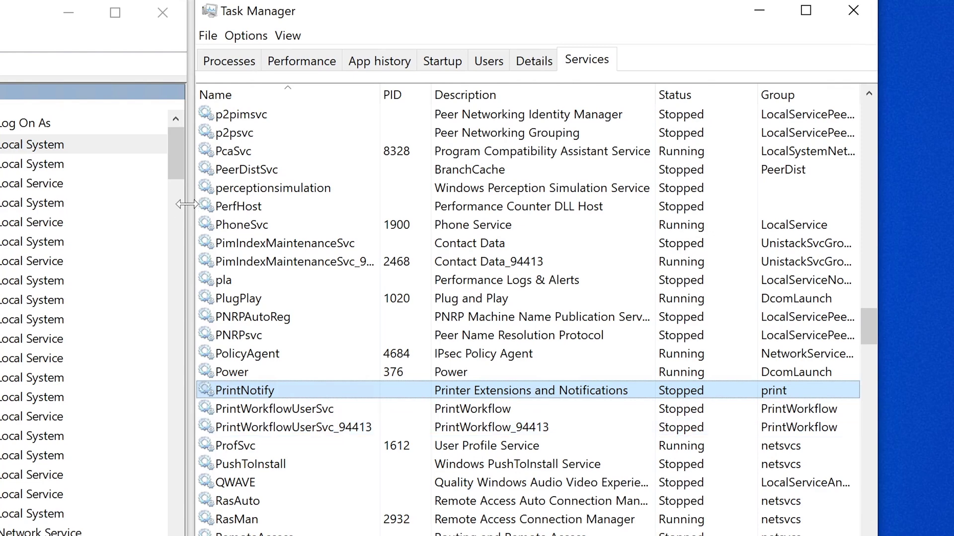
# - Find Print Spooler in the Services console by typing 'print', confirming it's stopped with Automatic startup
pyautogui.click(169, 140)
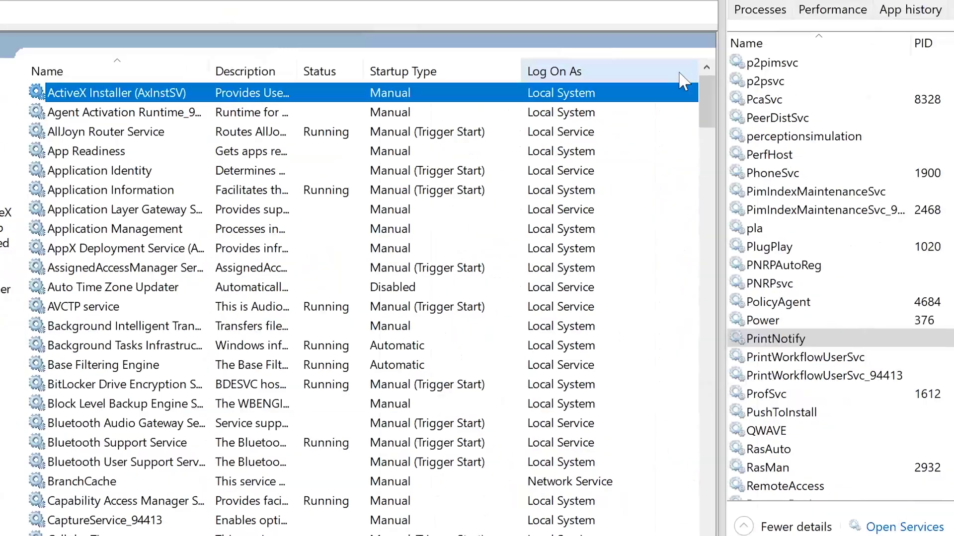
pyautogui.moveTo(169, 139); pyautogui.dragTo(163, 175)
pyautogui.moveTo(693, 124); pyautogui.dragTo(695, 152)
pyautogui.click(214, 250)
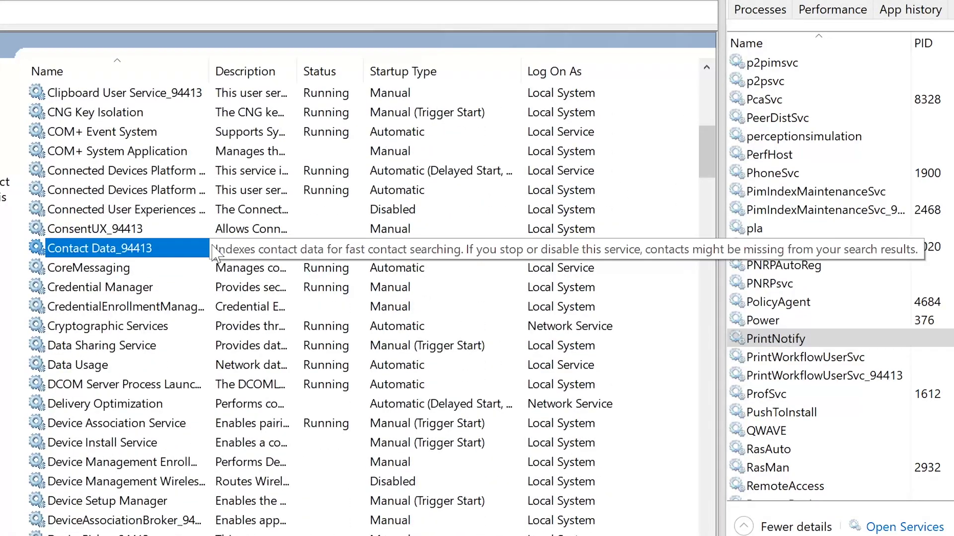
pyautogui.write('print')
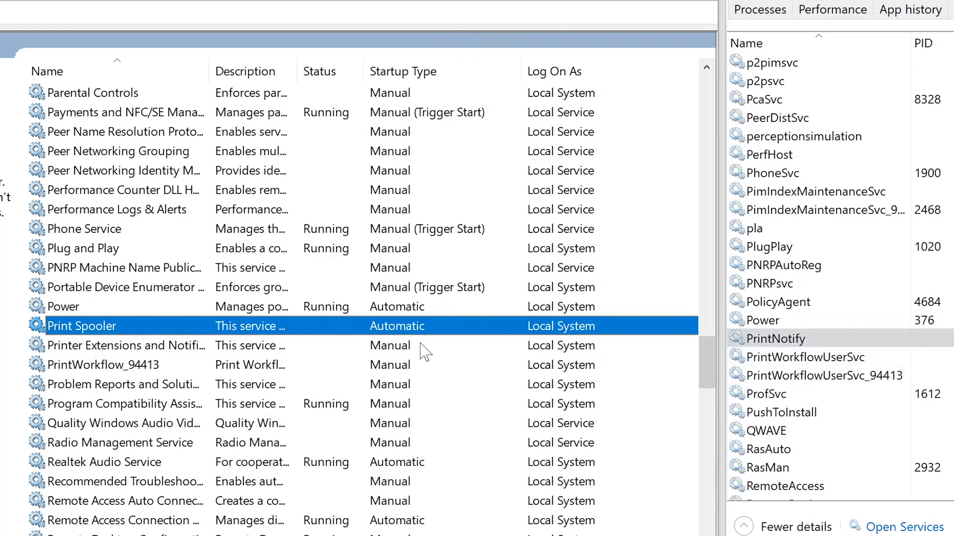
pyautogui.hotkey('alt', 'Tab')
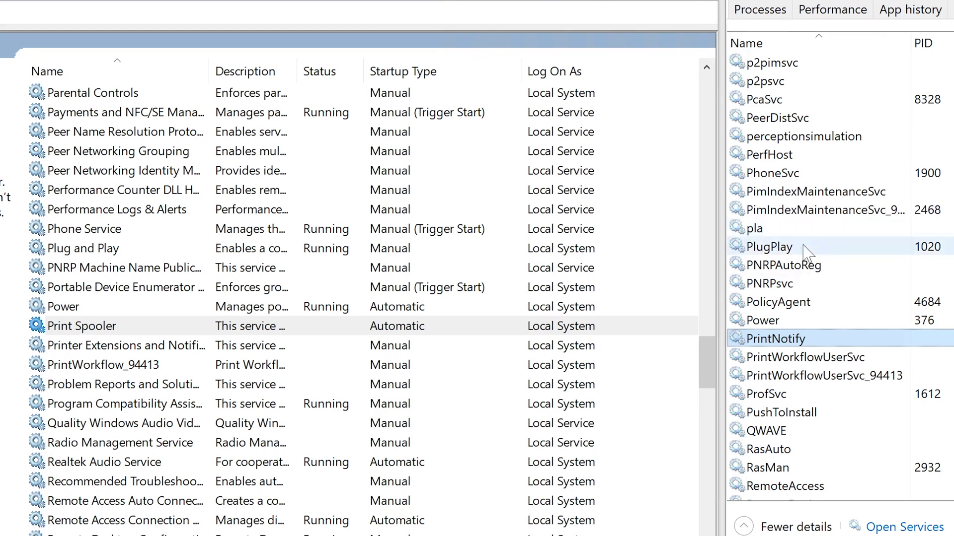
# - Check the PrintNotify and PNRPAutoReg service status in Task Manager and shift its window slightly right
pyautogui.hotkey('alt', 'Tab')
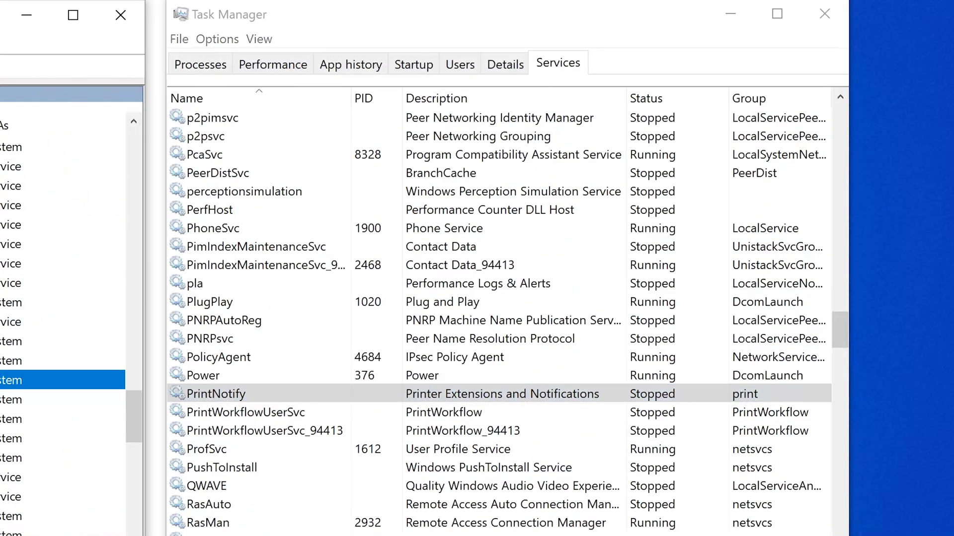
pyautogui.click(316, 20)
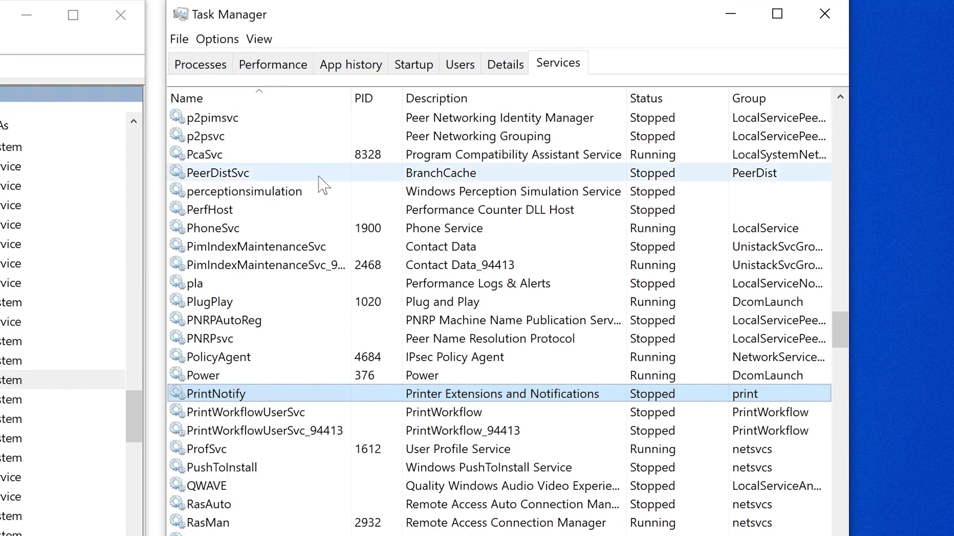
pyautogui.click(574, 393)
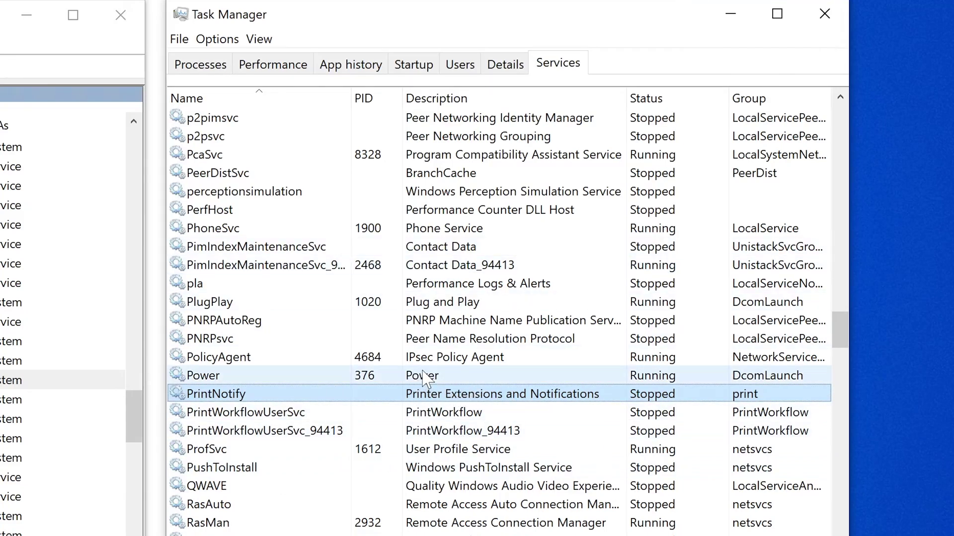
pyautogui.click(446, 323)
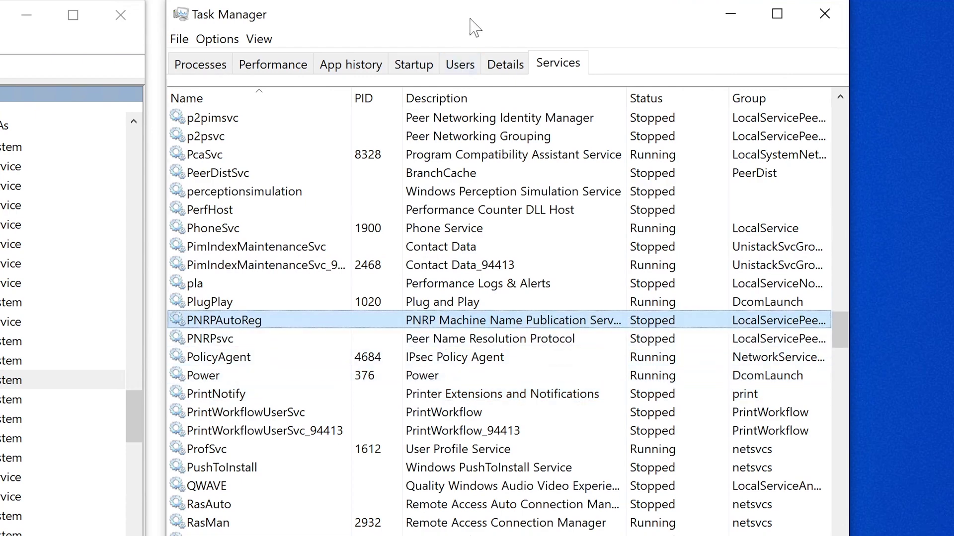
pyautogui.moveTo(474, 28); pyautogui.dragTo(454, 18)
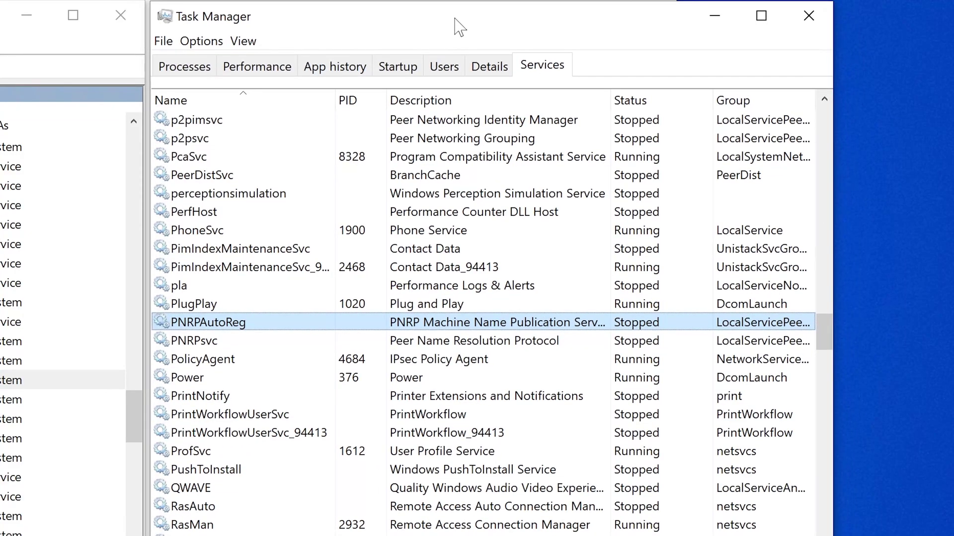
pyautogui.click(50, 22)
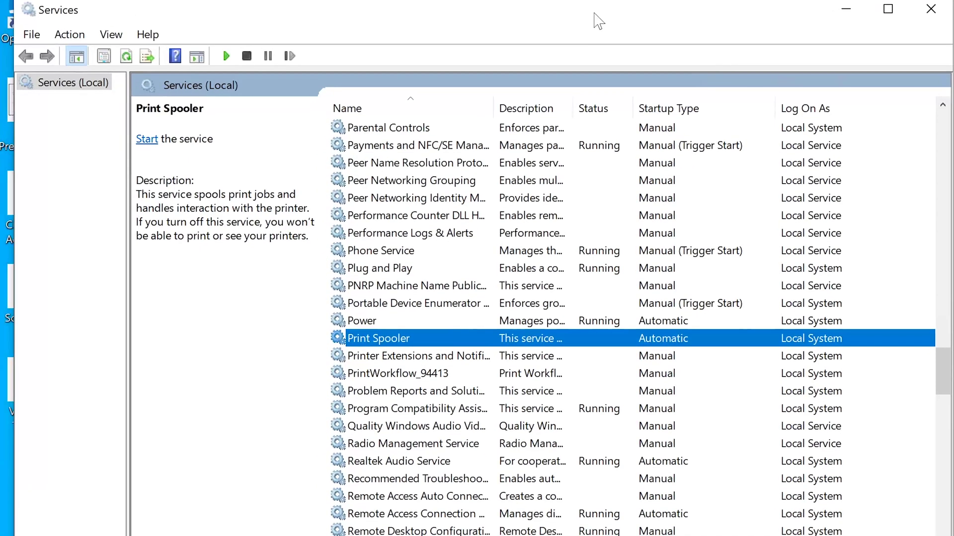
# - Start the Print Spooler service from its context menu in the Services console
pyautogui.rightClick(398, 338)
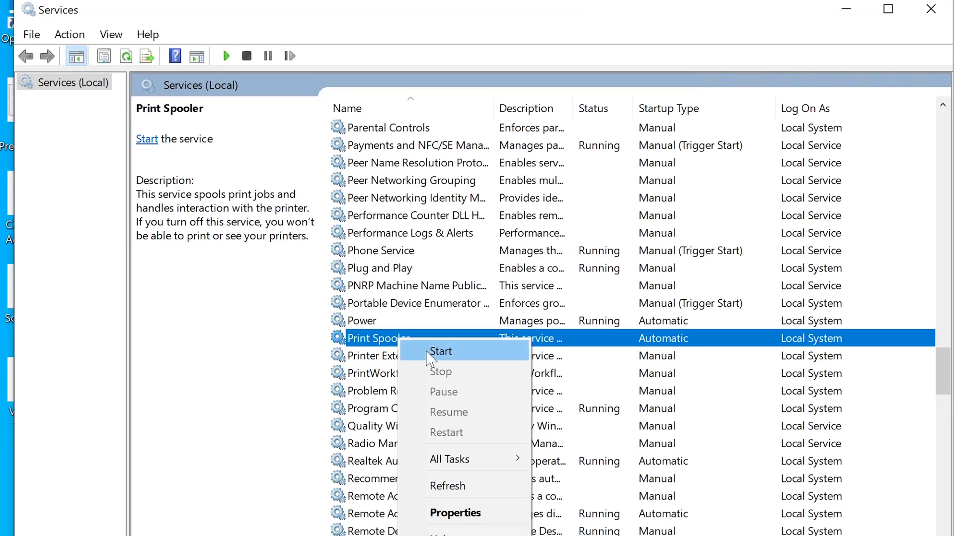
pyautogui.rightClick(372, 338)
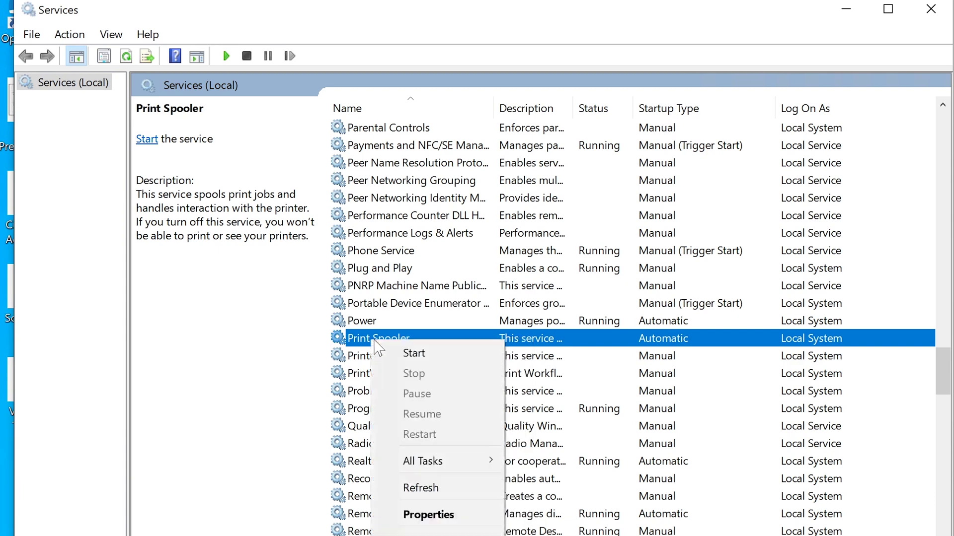
pyautogui.click(408, 353)
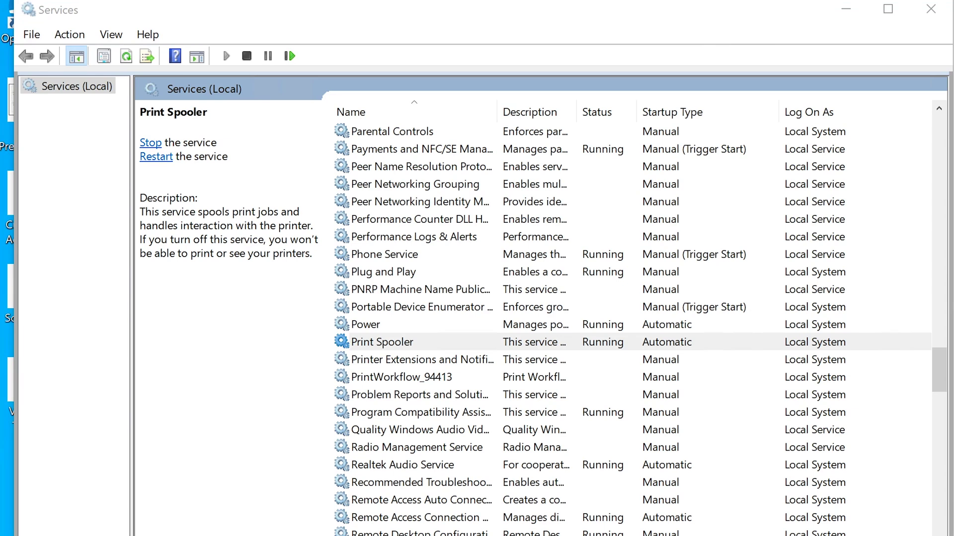
pyautogui.click(415, 23)
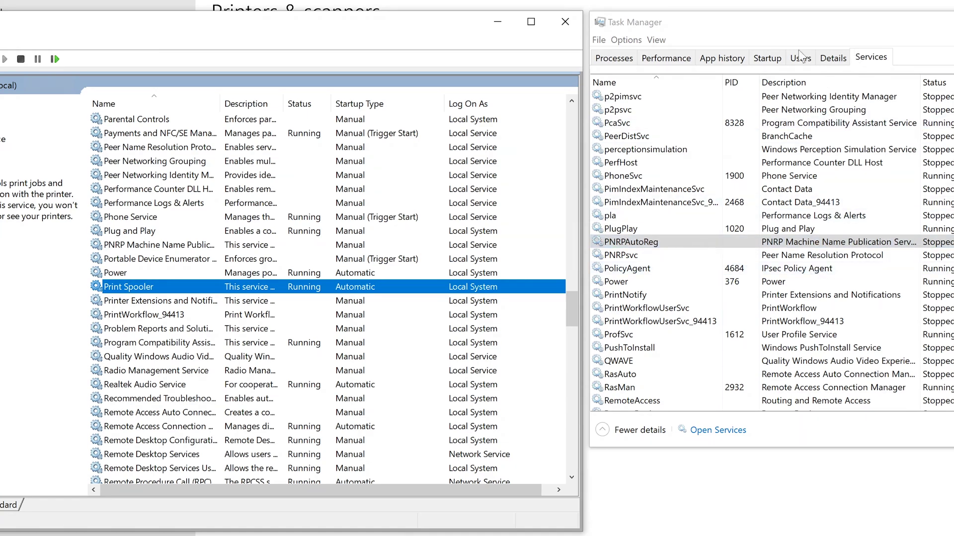
# - Check that PlugPlay is running in Task Manager's services list, then switch windows and nudge the Services window right
pyautogui.click(746, 22)
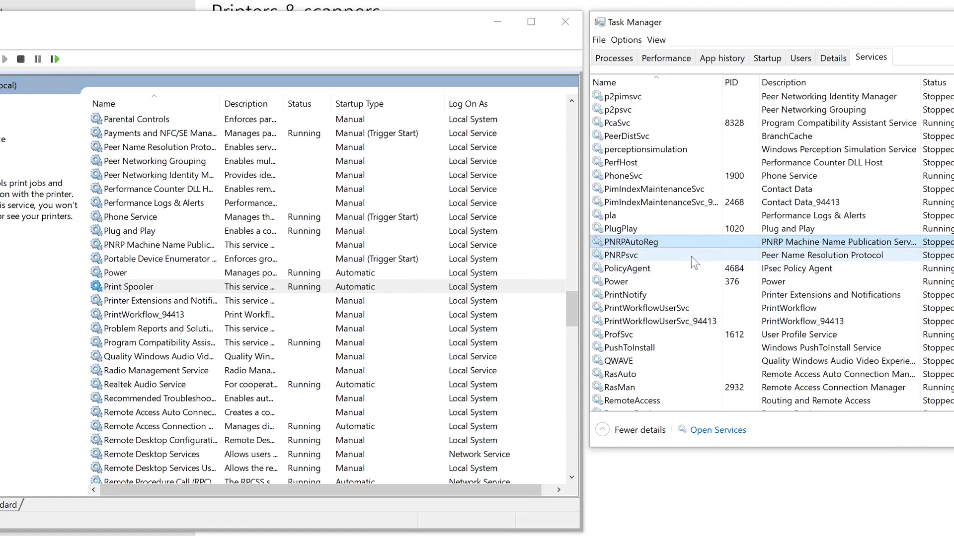
pyautogui.click(715, 230)
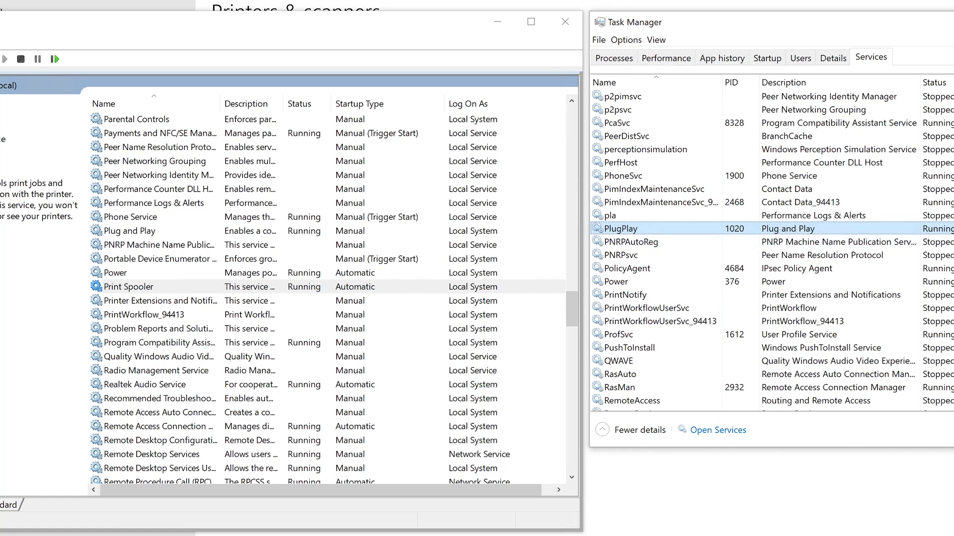
pyautogui.scroll(-3, 770, 248)
pyautogui.scroll(4, 770, 248)
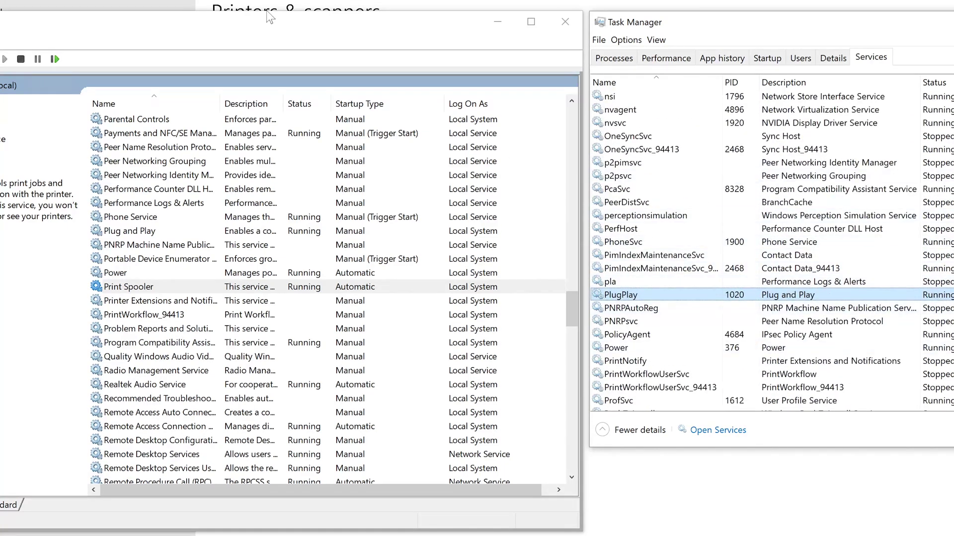
pyautogui.click(250, 28)
pyautogui.moveTo(71, 22); pyautogui.dragTo(74, 21)
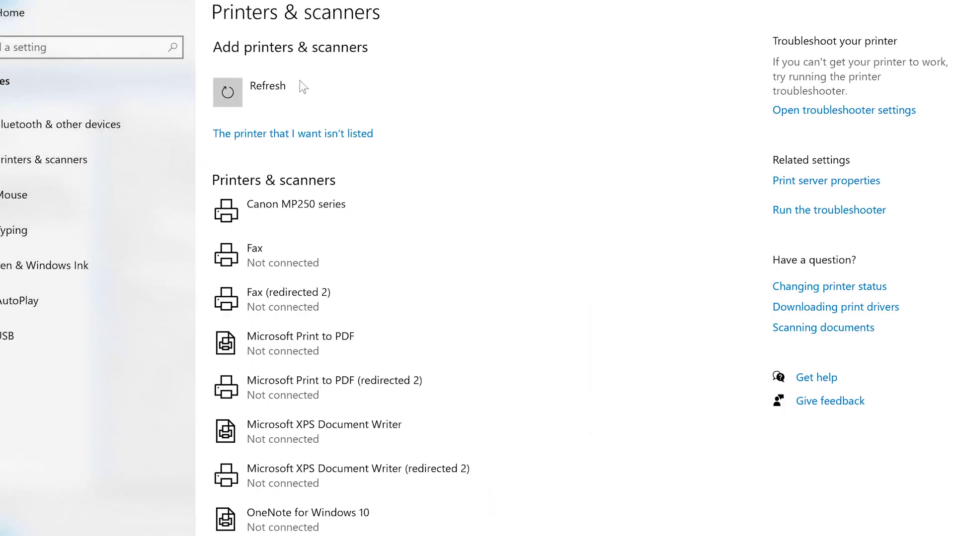
# - Browse the Add Printer options for a TCP/IP address printer, then cancel without adding one
pyautogui.click(267, 134)
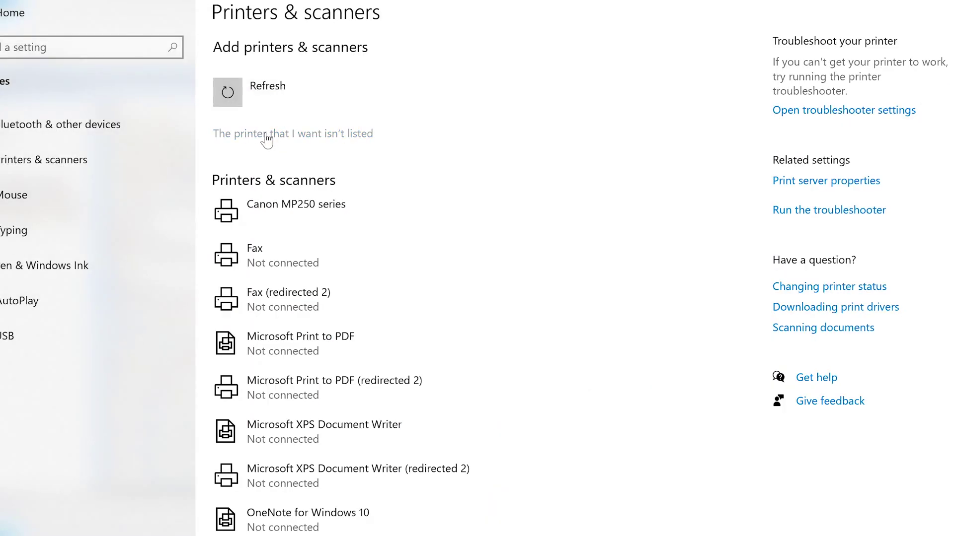
pyautogui.moveTo(443, 147); pyautogui.dragTo(458, 120)
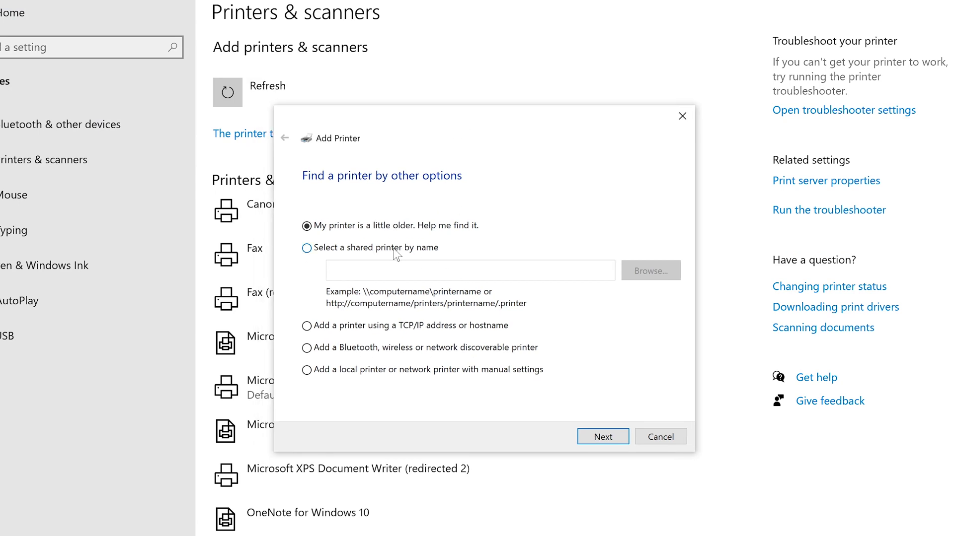
pyautogui.click(329, 328)
pyautogui.click(661, 440)
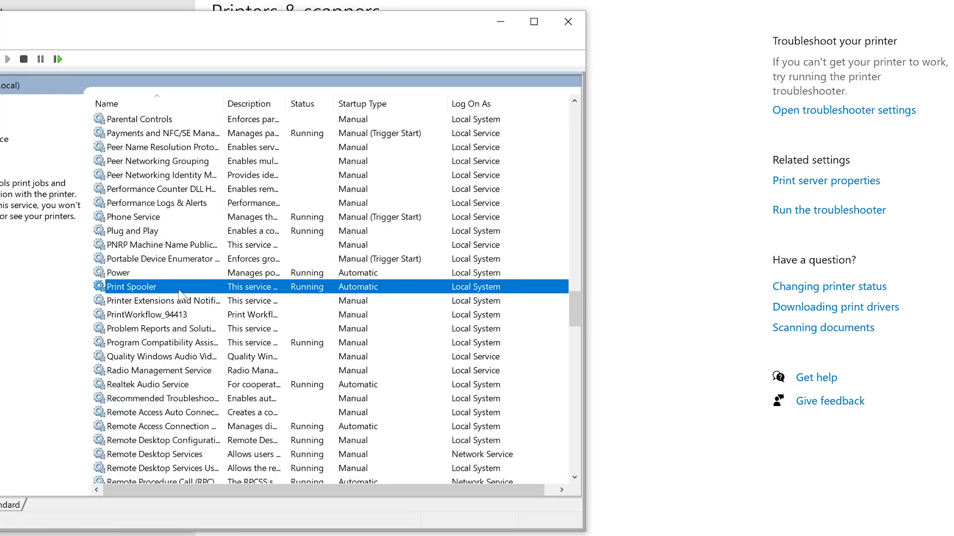
pyautogui.rightClick(204, 280)
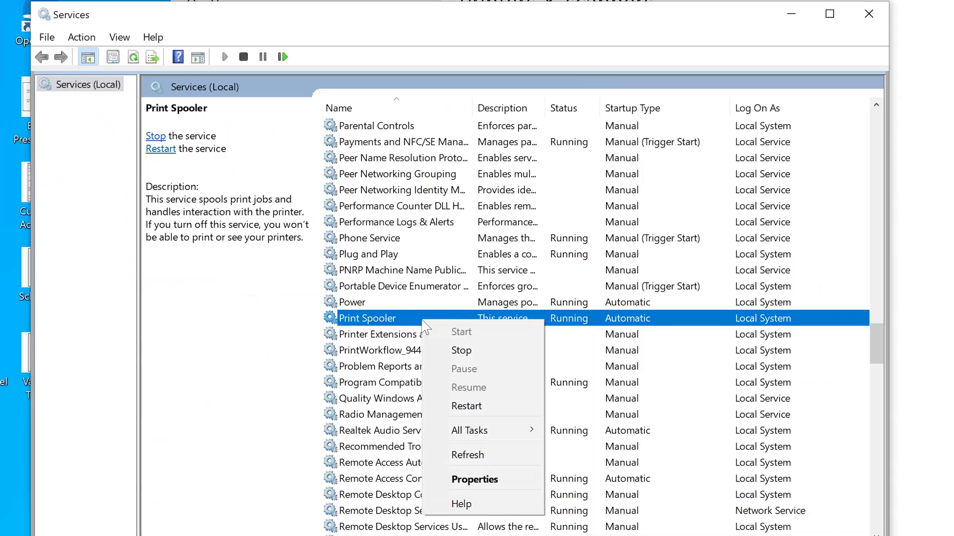
# - Stop the Print Spooler service and widen the Description column in Services
pyautogui.click(461, 350)
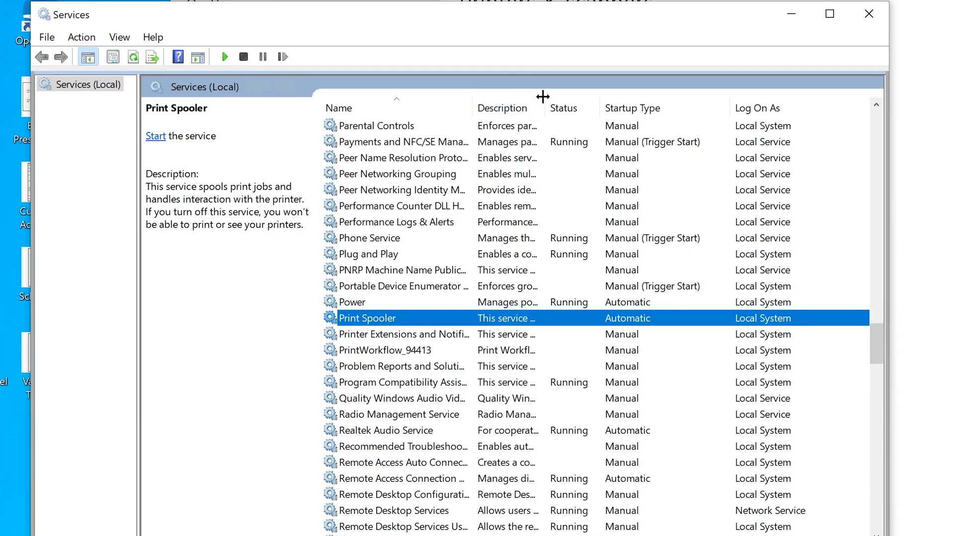
pyautogui.moveTo(548, 95); pyautogui.dragTo(566, 95)
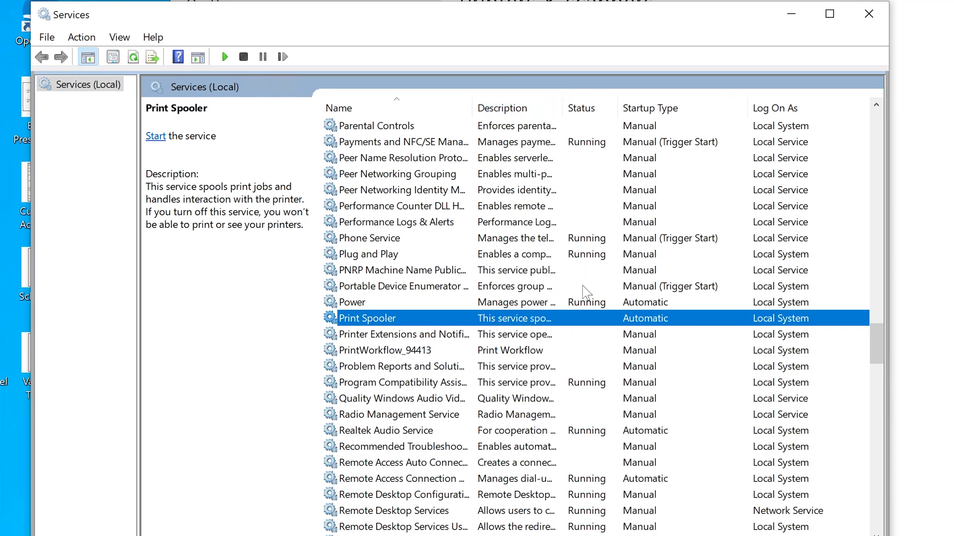
pyautogui.rightClick(458, 320)
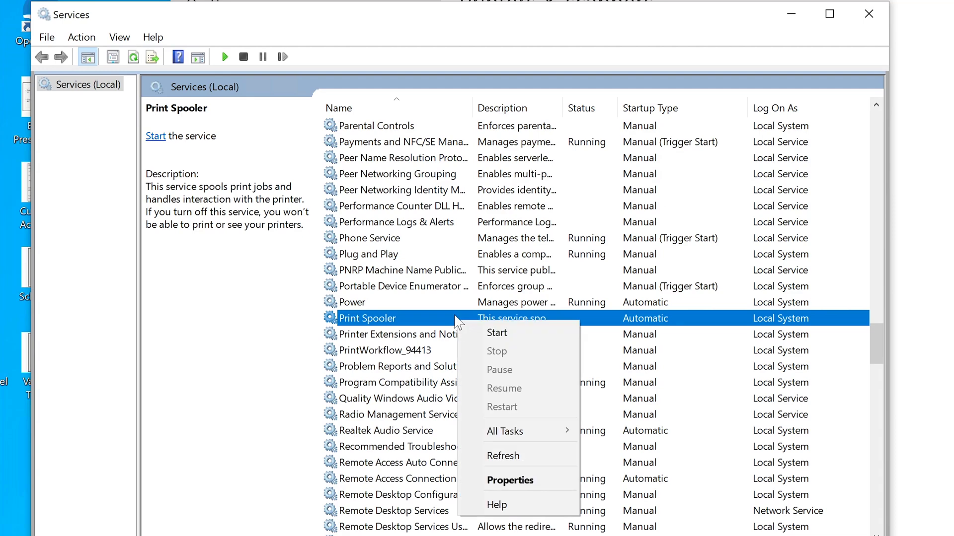
# - Set Print Spooler's startup type to Disabled in its properties and apply it
pyautogui.click(519, 480)
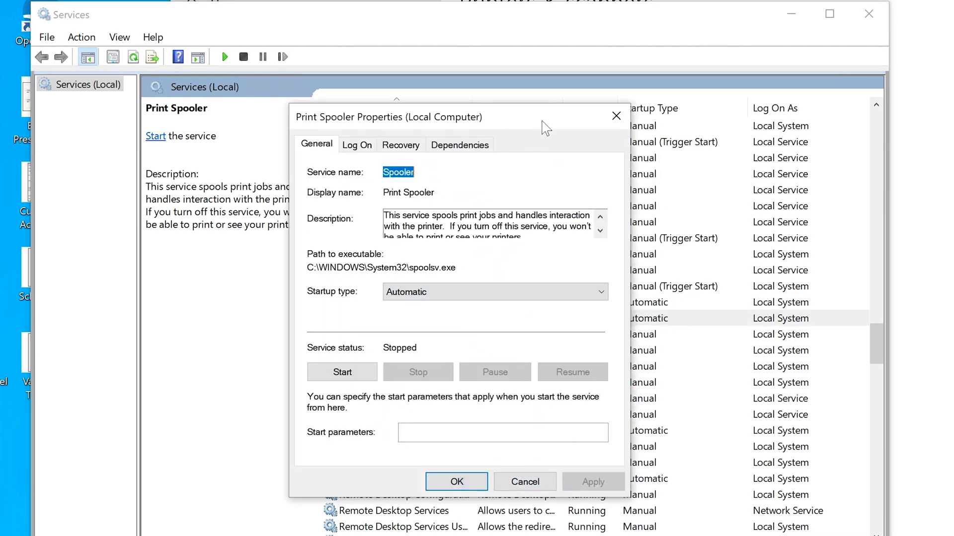
pyautogui.moveTo(545, 128); pyautogui.dragTo(806, 134)
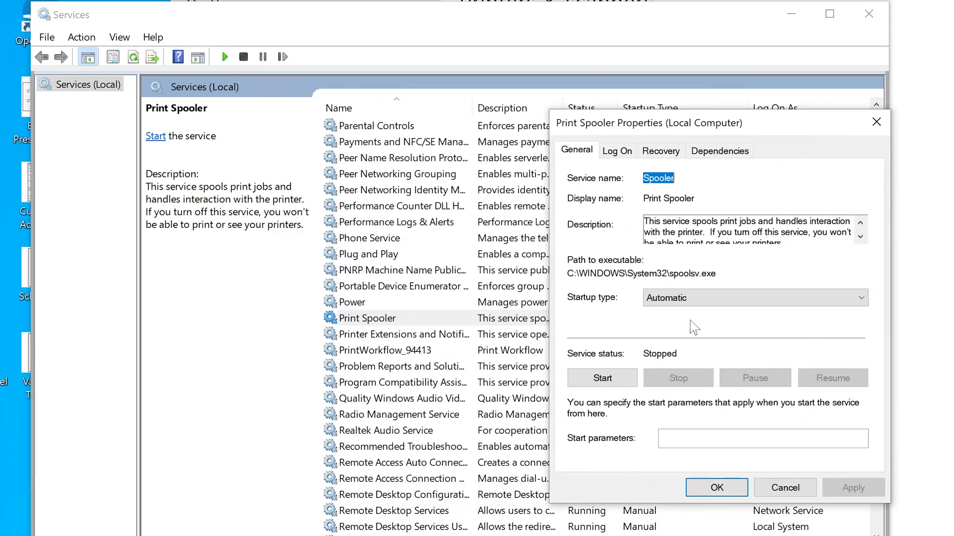
pyautogui.click(688, 298)
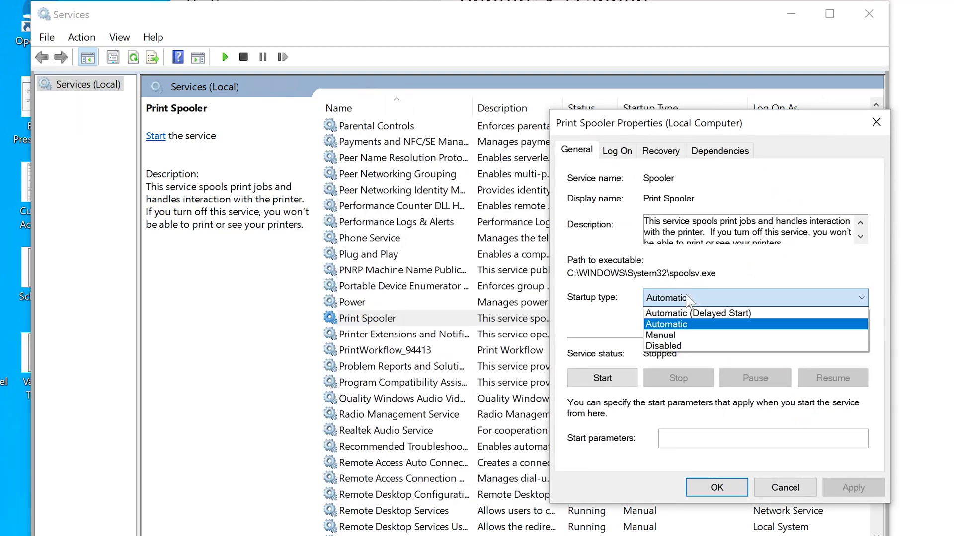
pyautogui.click(667, 346)
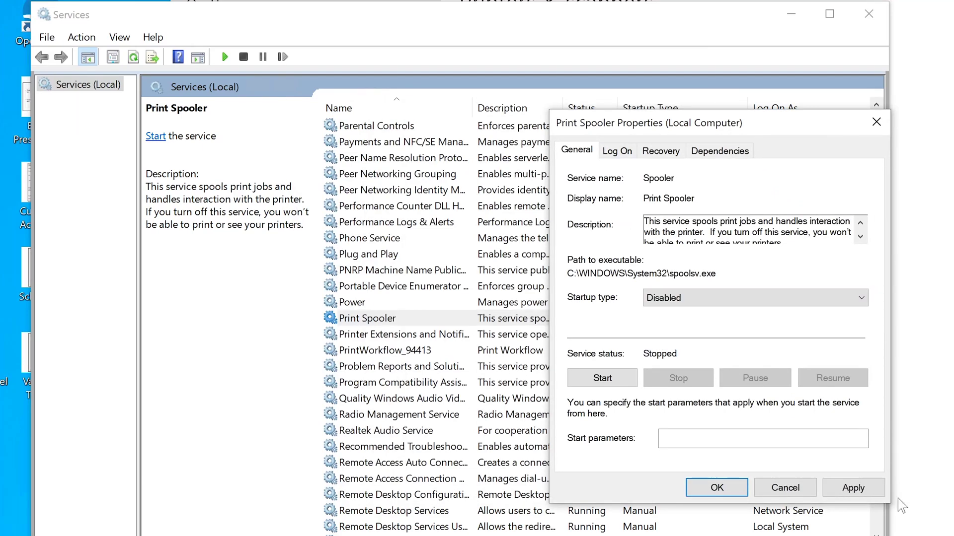
pyautogui.click(853, 488)
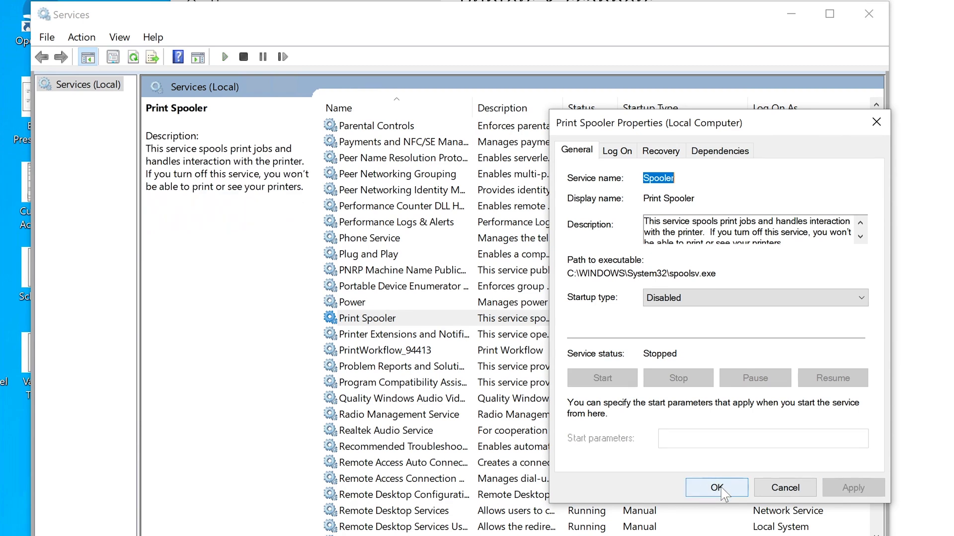
# - Change Print Spooler's startup type to Automatic, apply, and close the properties
pyautogui.click(739, 299)
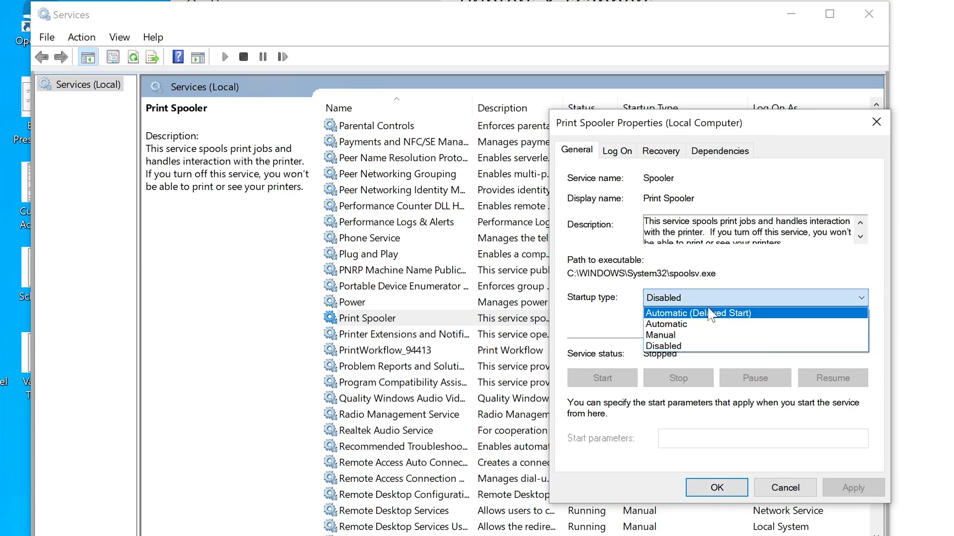
pyautogui.click(697, 326)
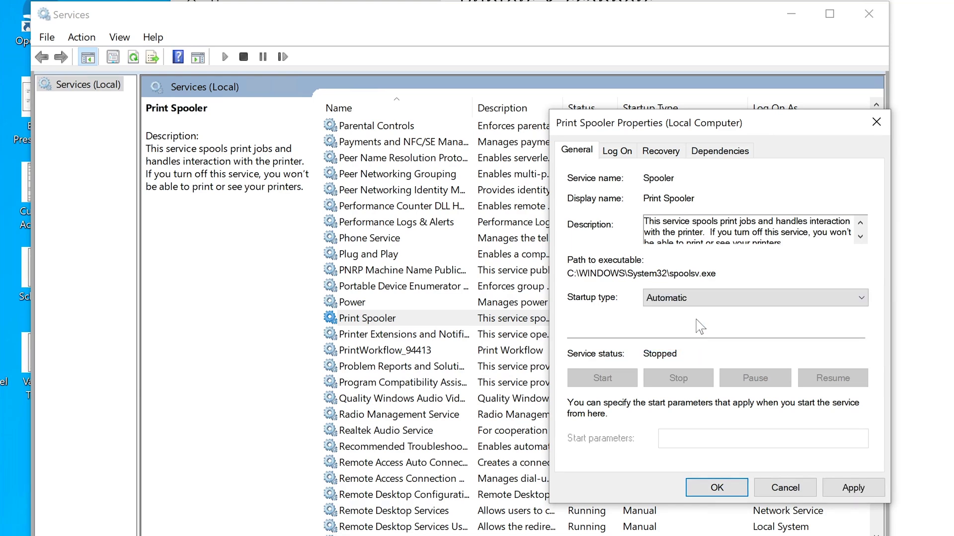
pyautogui.click(845, 490)
pyautogui.click(718, 489)
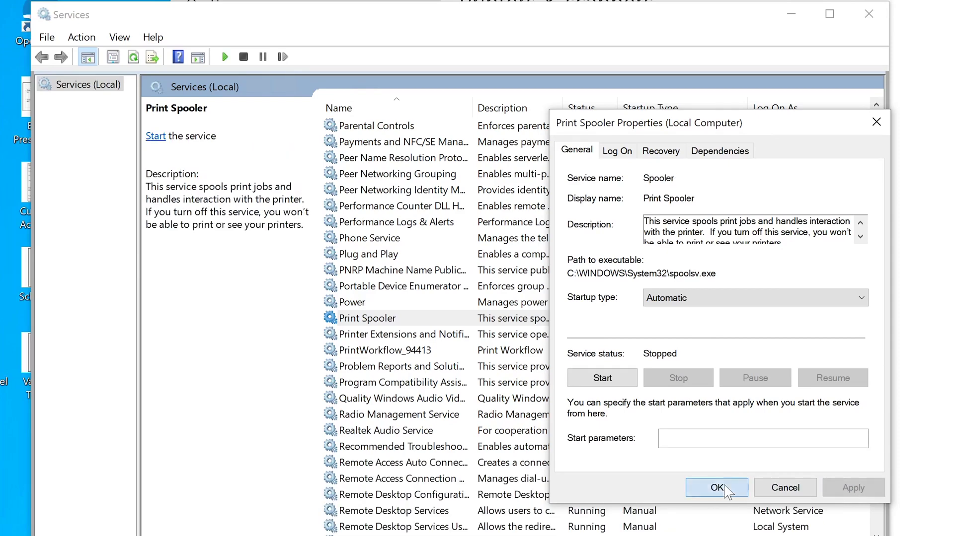
pyautogui.rightClick(528, 322)
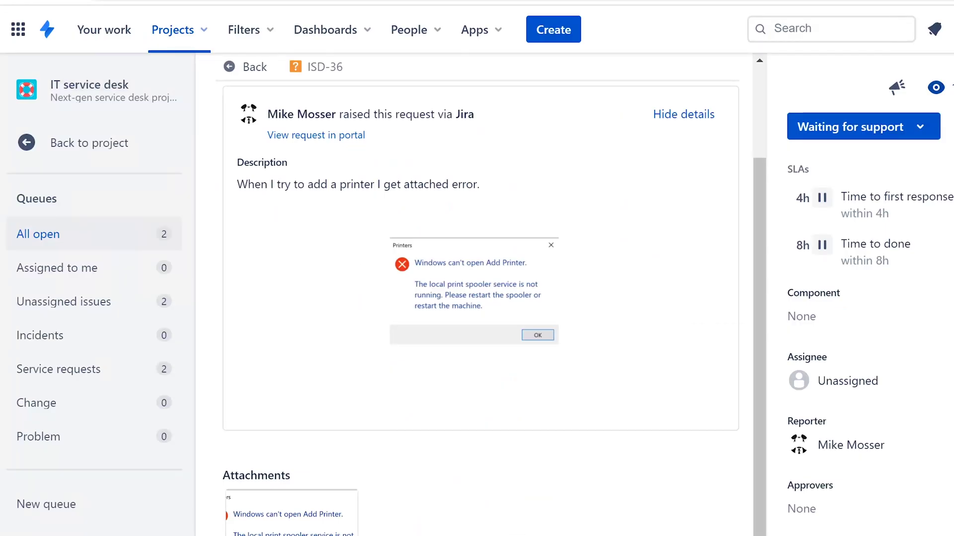
# - Launch the Services console from Windows search over the ISD-36 ticket
pyautogui.press('super')
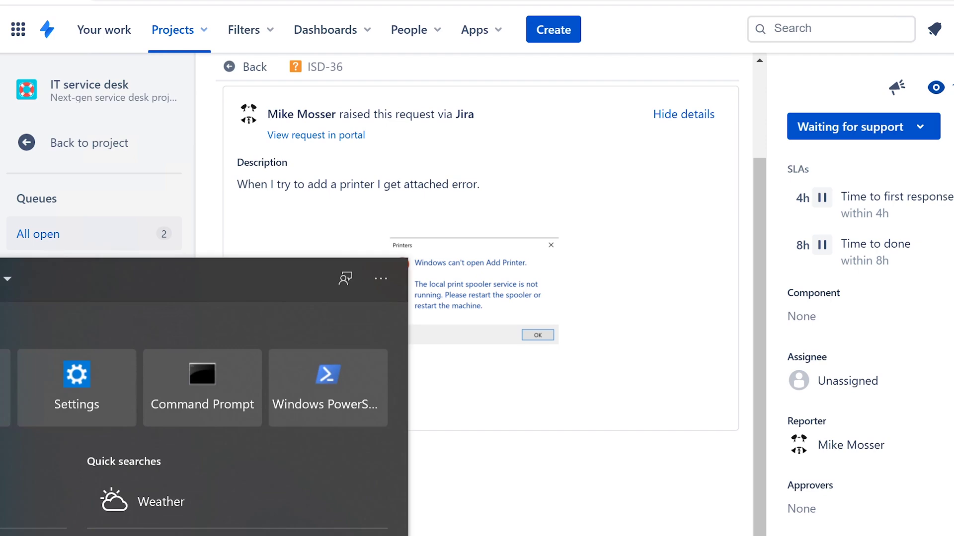
pyautogui.write('services')
pyautogui.press('Return')
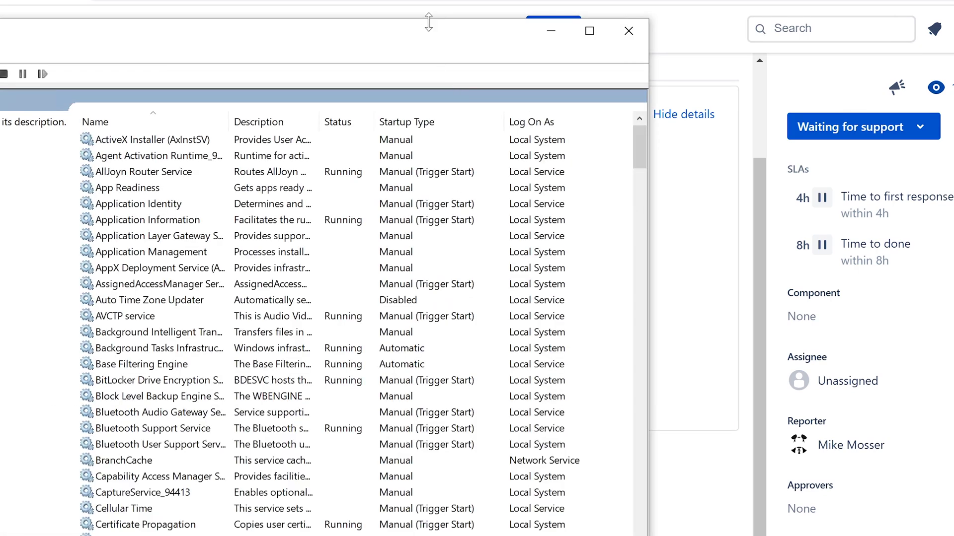
pyautogui.moveTo(433, 39); pyautogui.dragTo(655, 171)
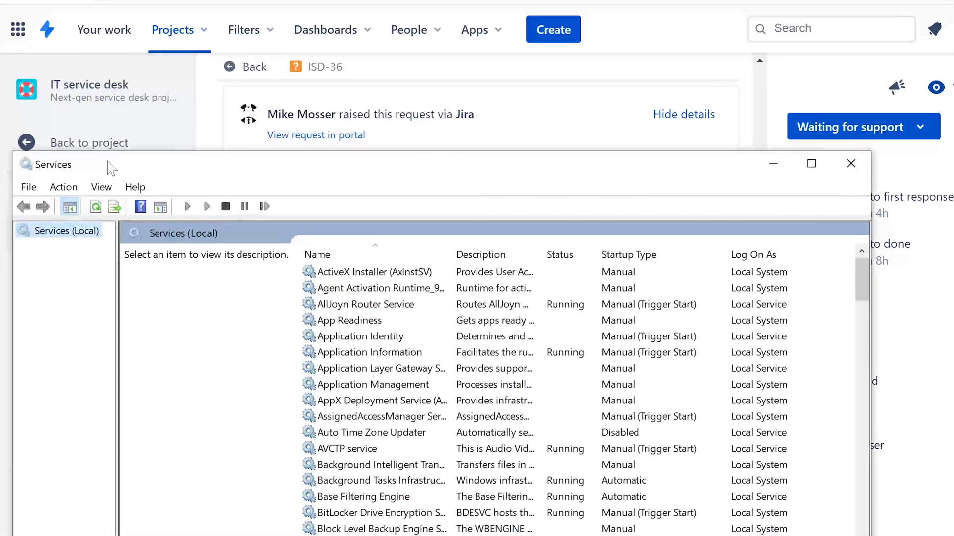
# - Try connecting Services to another computer by name, cancel, and close the window
pyautogui.click(28, 192)
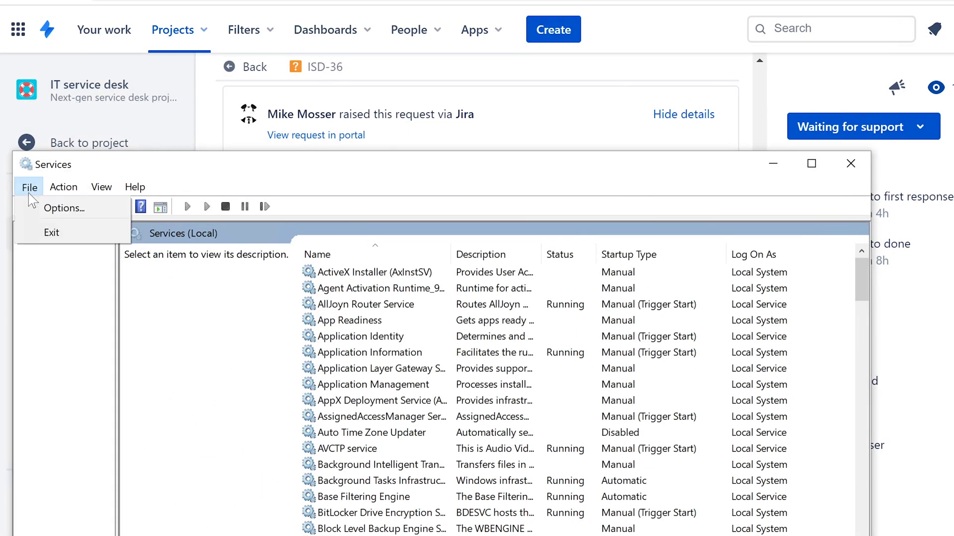
pyautogui.moveTo(63, 191)
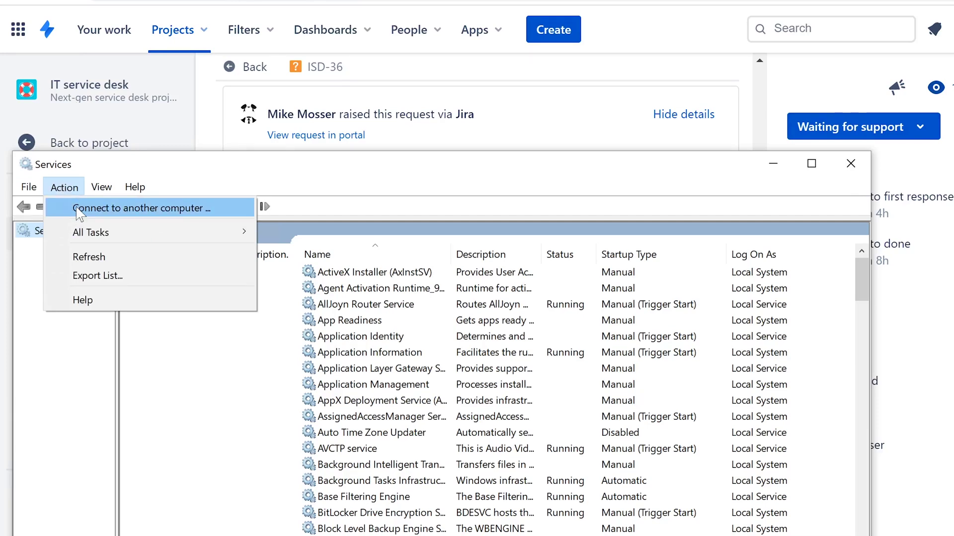
pyautogui.click(77, 209)
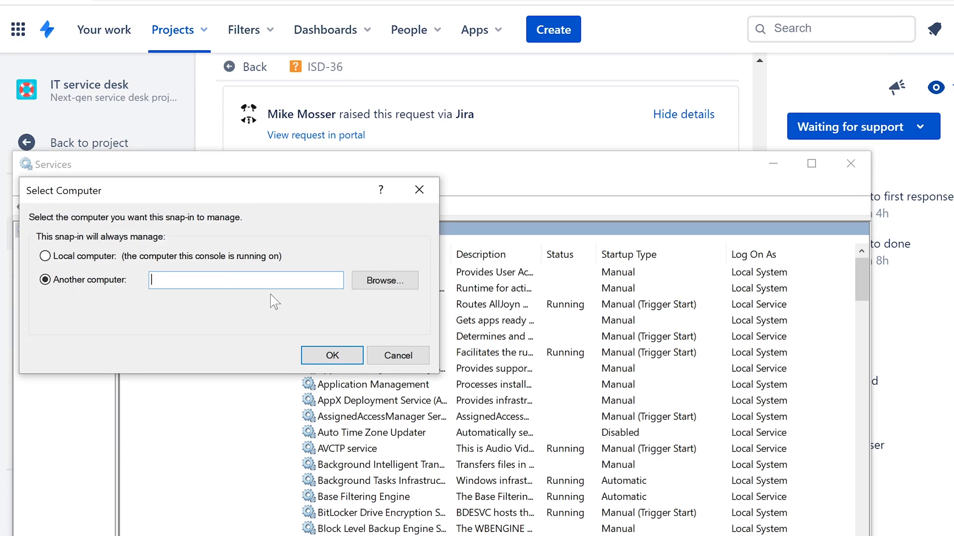
pyautogui.write('mikescomputername')
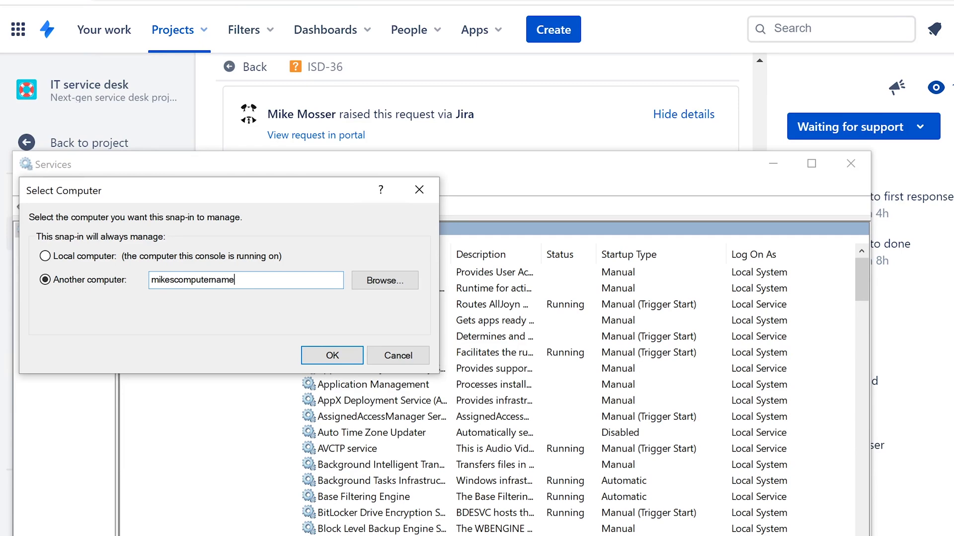
pyautogui.click(424, 363)
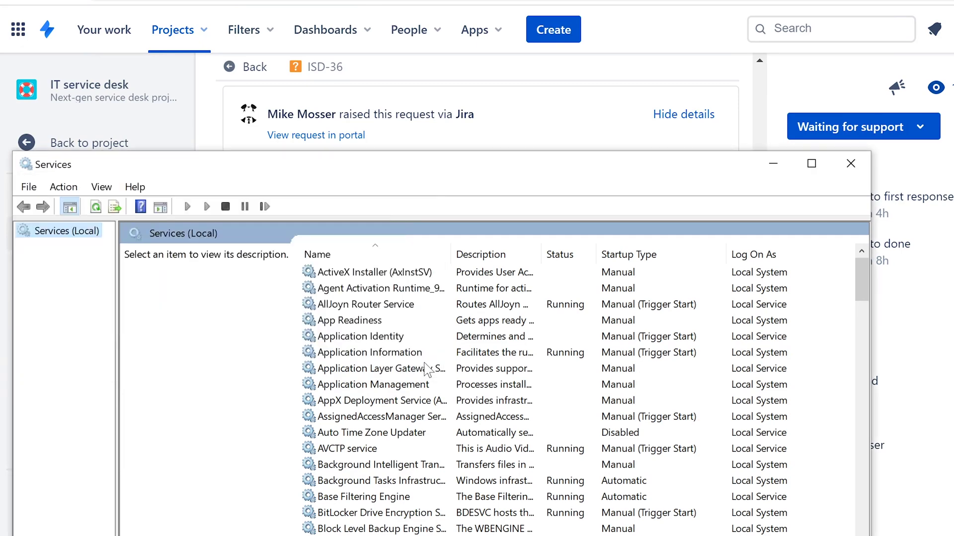
pyautogui.moveTo(402, 164); pyautogui.dragTo(368, 79)
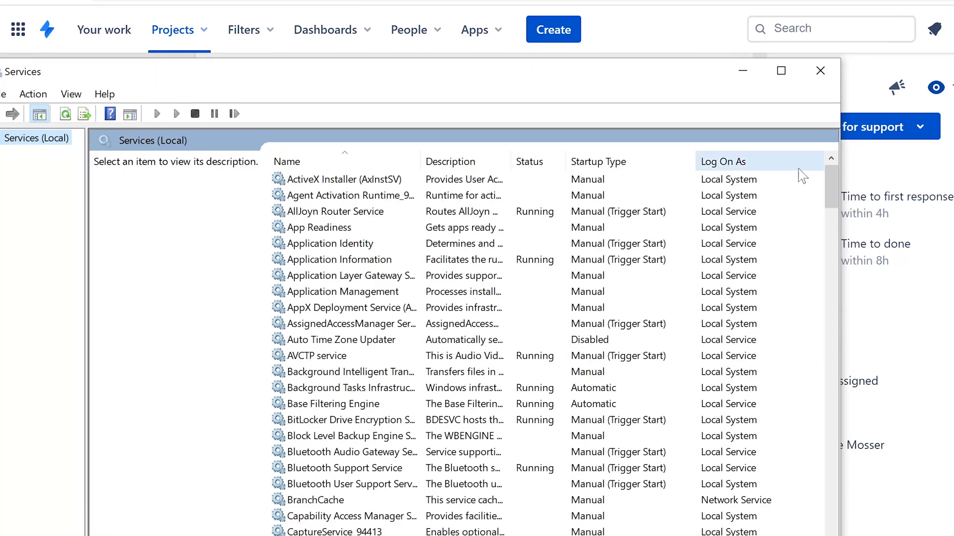
pyautogui.click(821, 72)
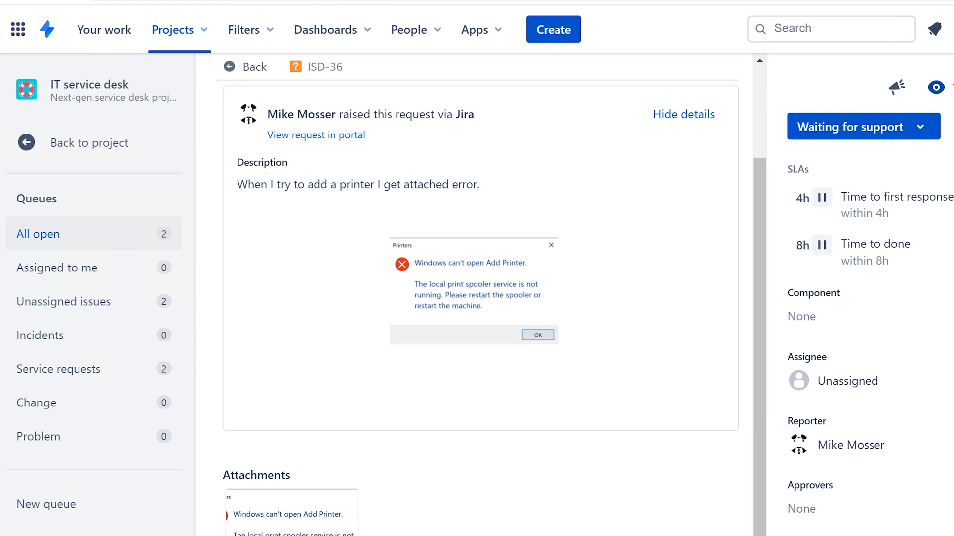
# - Scroll down the ISD-36 request past its spooler error screenshot
pyautogui.scroll(-3, 480, 298)
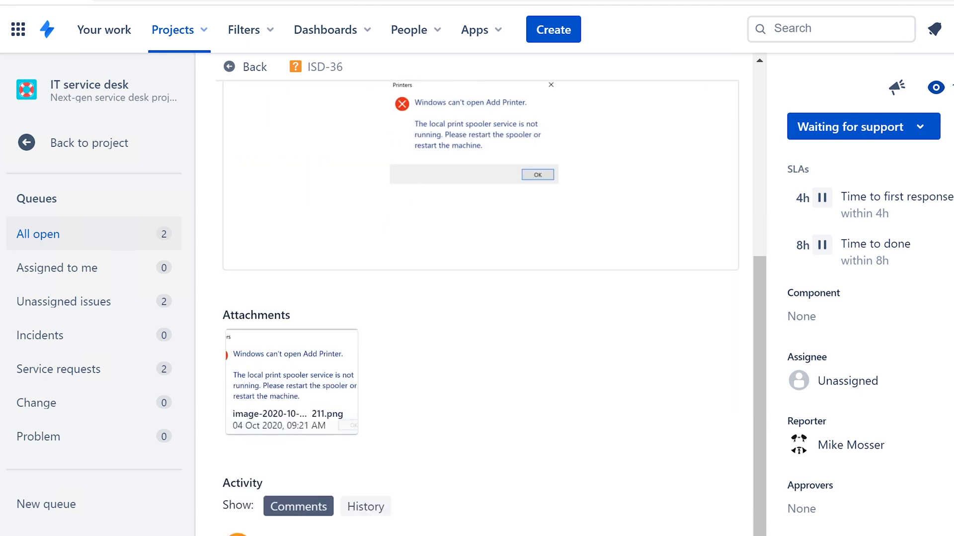
# - Reply to the customer that printing is enabled on their computer and to try again
pyautogui.write('Helo')
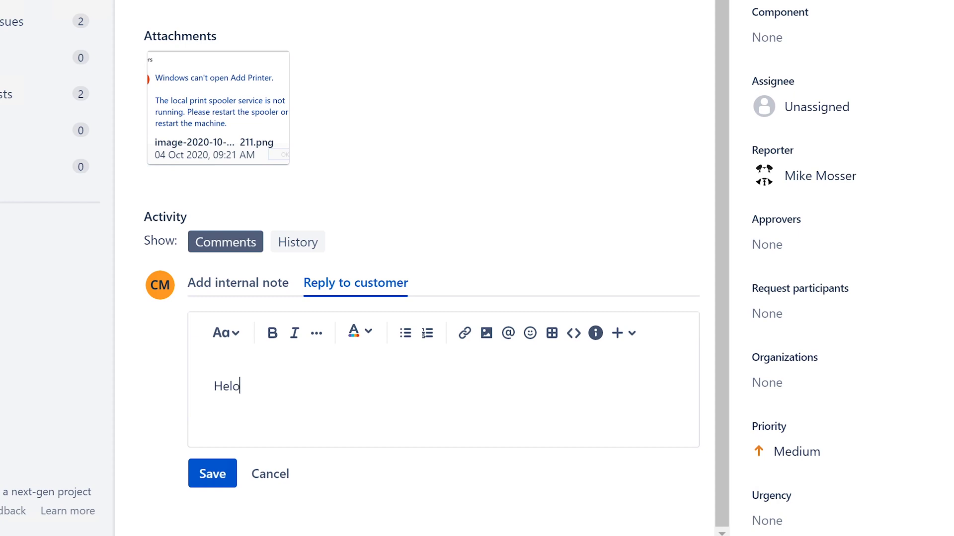
pyautogui.press('BackSpace')
pyautogui.write('lo')
pyautogui.write('ke, I have')
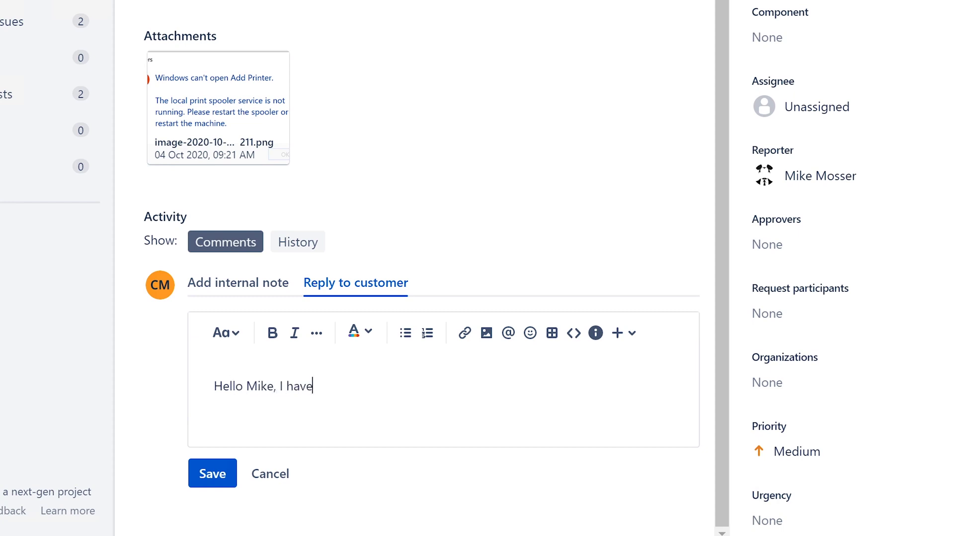
pyautogui.write(' enabled Printing on yuour')
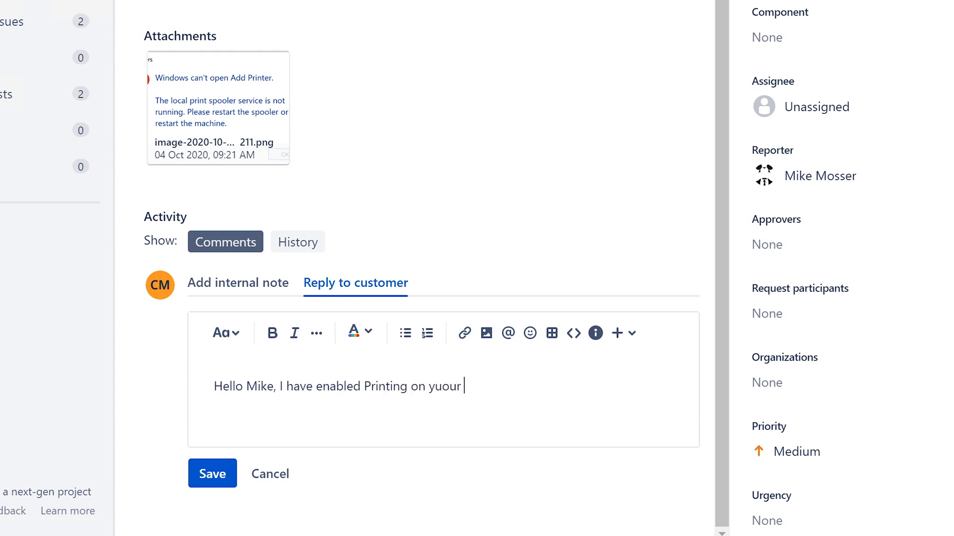
pyautogui.press('BackSpace')
pyautogui.press('BackSpace')
pyautogui.press('BackSpace')
pyautogui.press('BackSpace')
pyautogui.press('BackSpace')
pyautogui.write('our compute4')
pyautogui.press('BackSpace')
pyautogui.write('r. Please try ag')
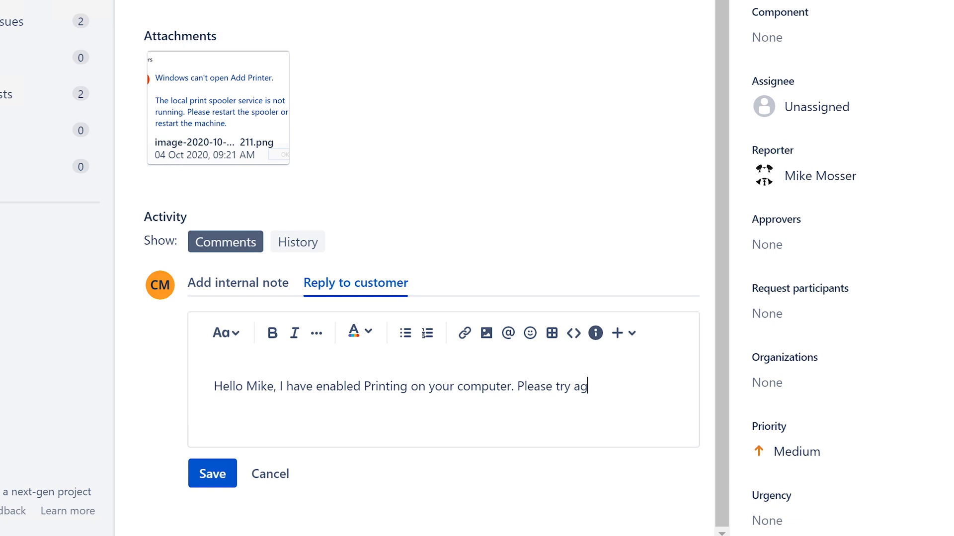
pyautogui.write('ain and let me')
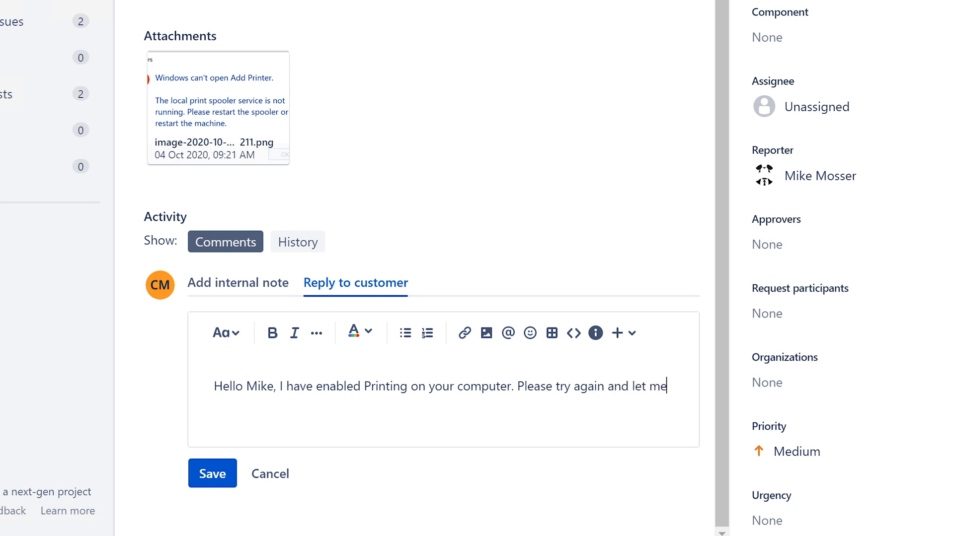
pyautogui.write(' know if any iss')
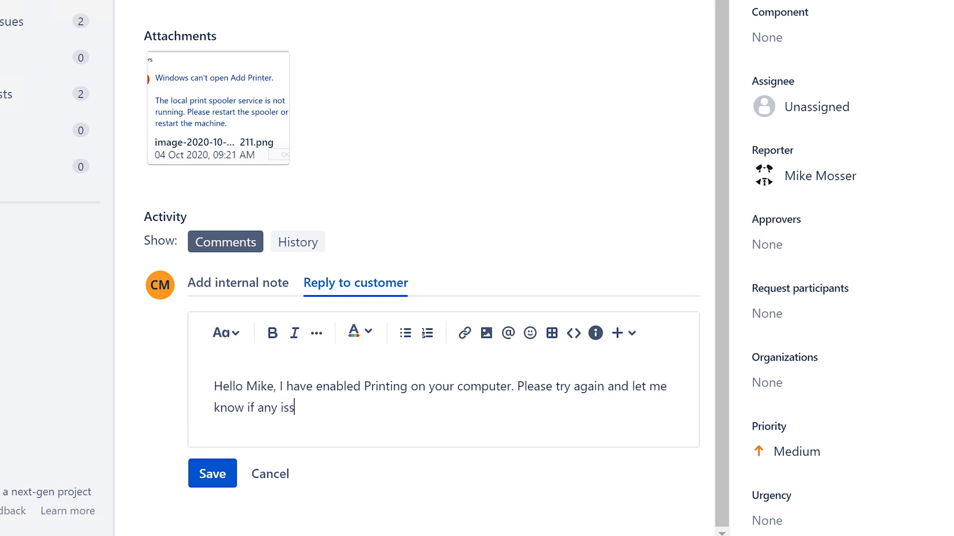
pyautogui.write('ues. Ervin')
pyautogui.click(206, 474)
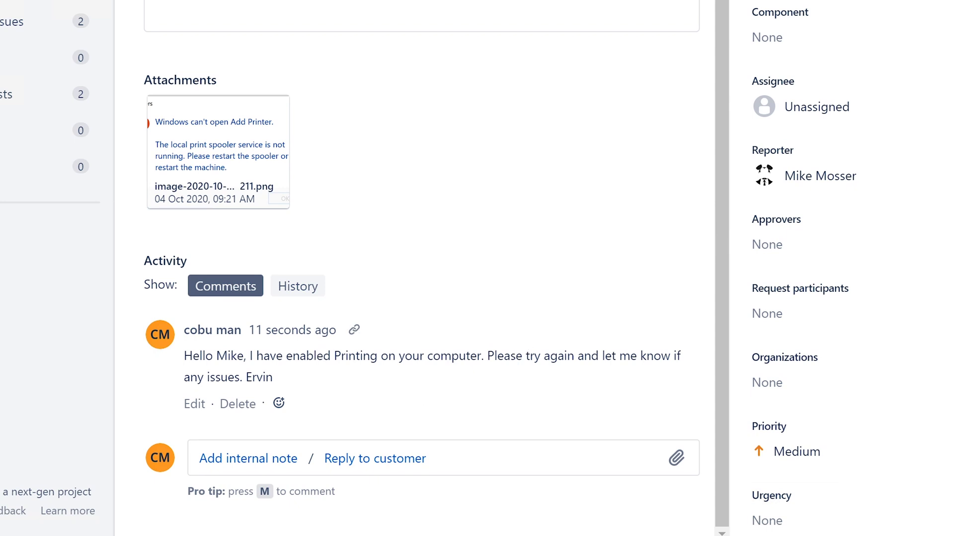
pyautogui.moveTo(487, 356); pyautogui.dragTo(524, 376)
# - Add the internal note 'Printing now works fine.' to ISD-36
pyautogui.click(433, 387)
pyautogui.click(262, 464)
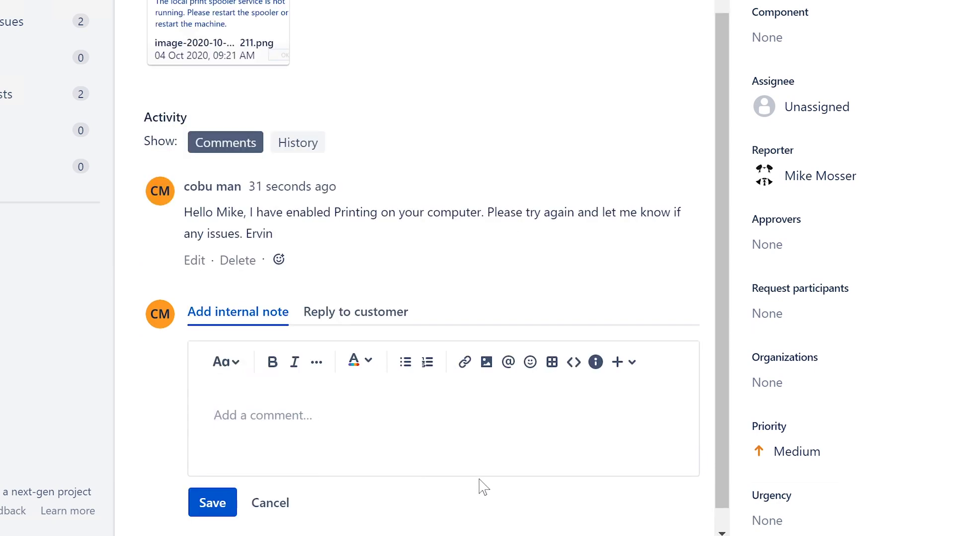
pyautogui.write('Prin')
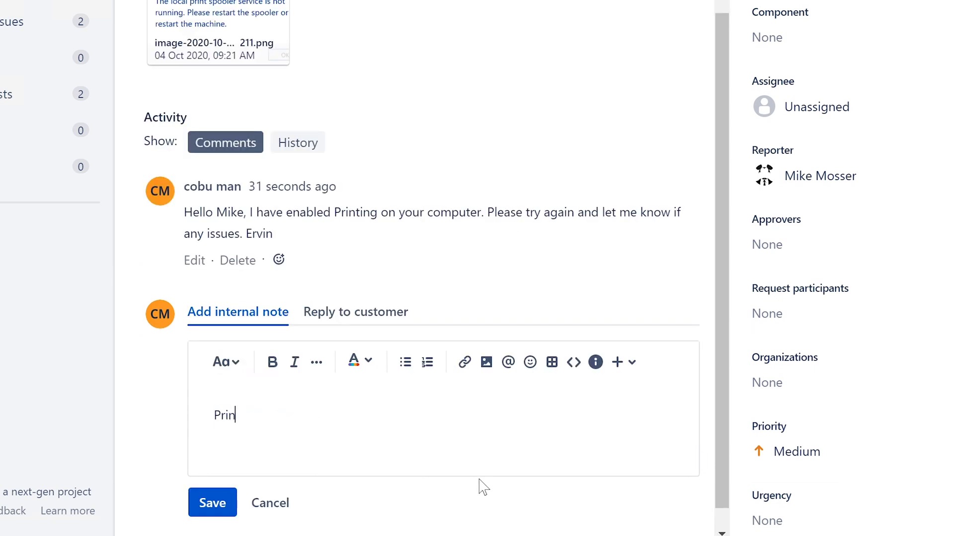
pyautogui.write('ting now workis')
pyautogui.press('BackSpace')
pyautogui.press('BackSpace')
pyautogui.press('BackSpace')
pyautogui.write('s fi')
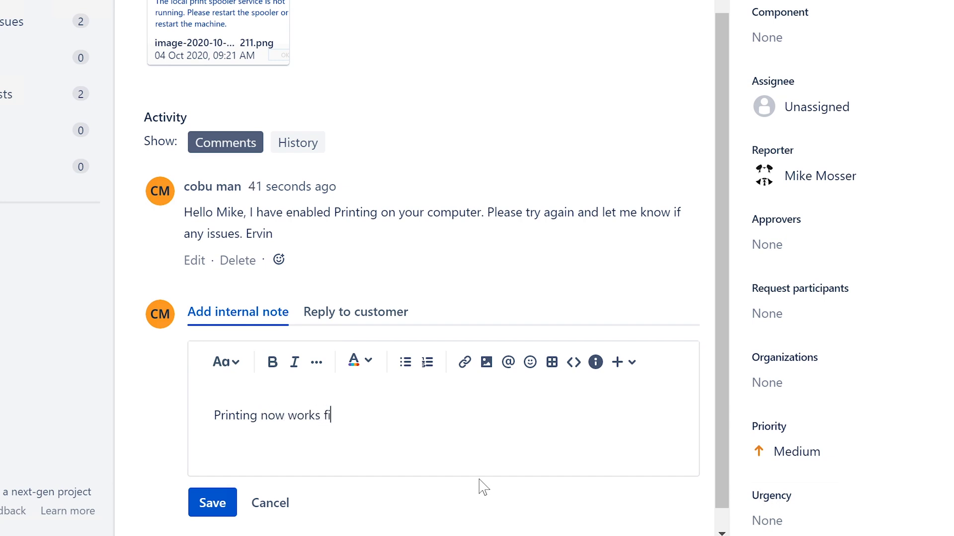
pyautogui.write('ne. Ervin')
pyautogui.click(217, 502)
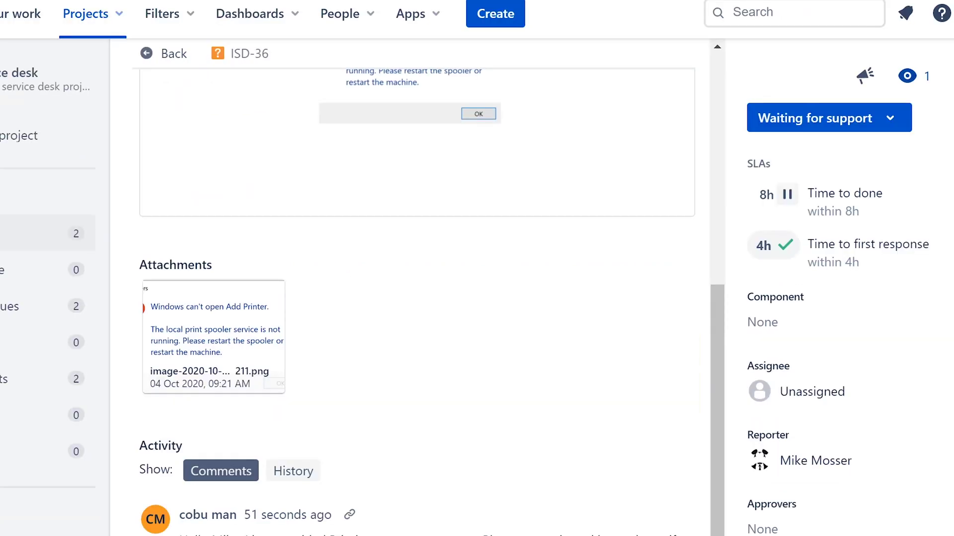
pyautogui.scroll(4, 417, 298)
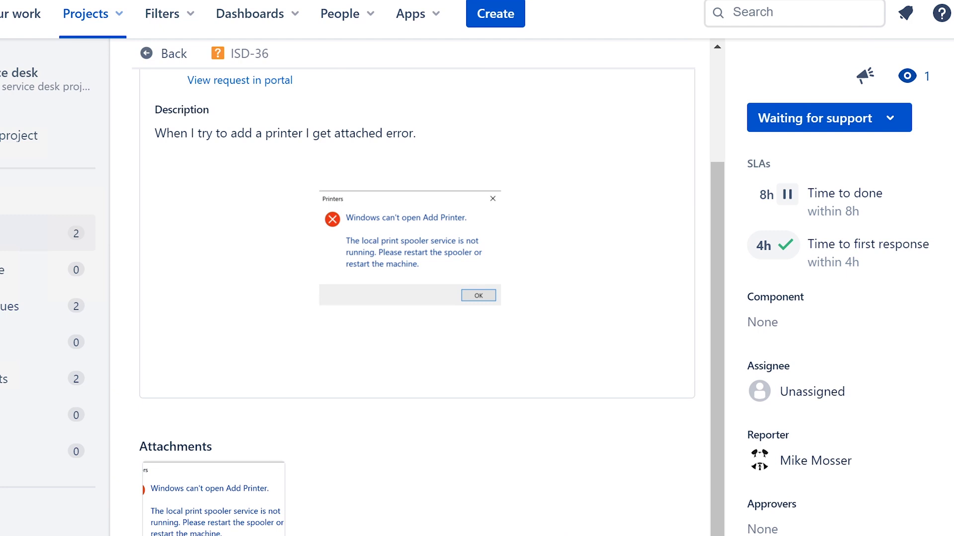
pyautogui.scroll(-4, 417, 298)
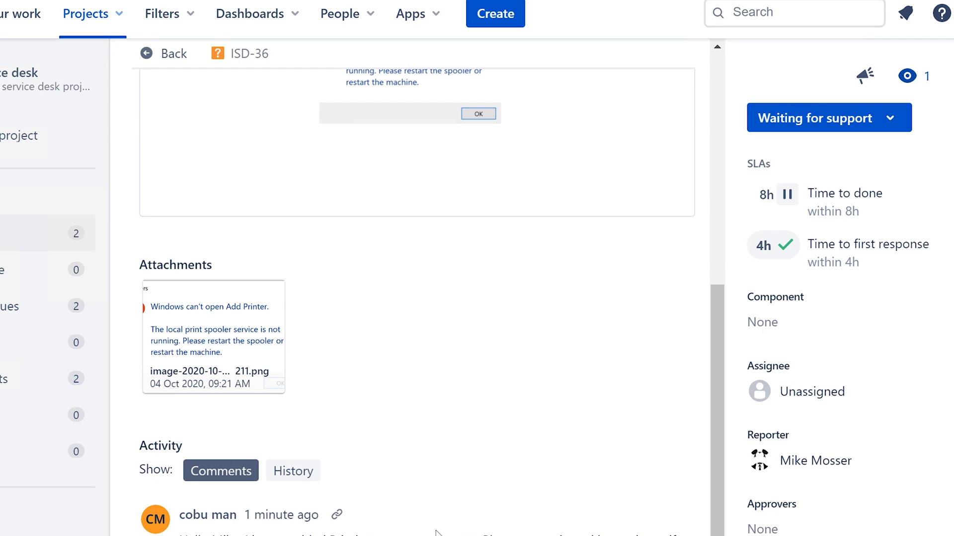
pyautogui.scroll(6, 417, 298)
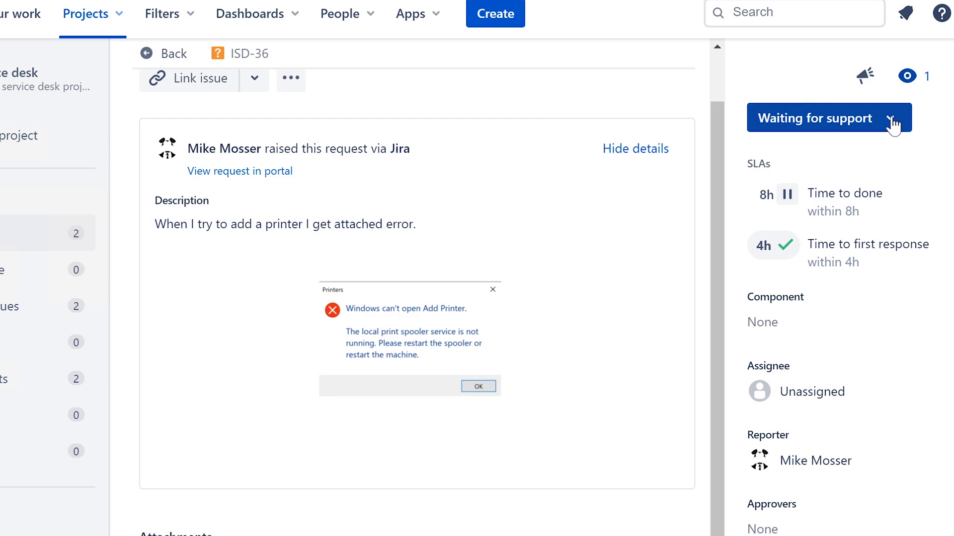
# - Transition ISD-36 to Complete and open the Computer Crashed request ISD-37
pyautogui.click(892, 124)
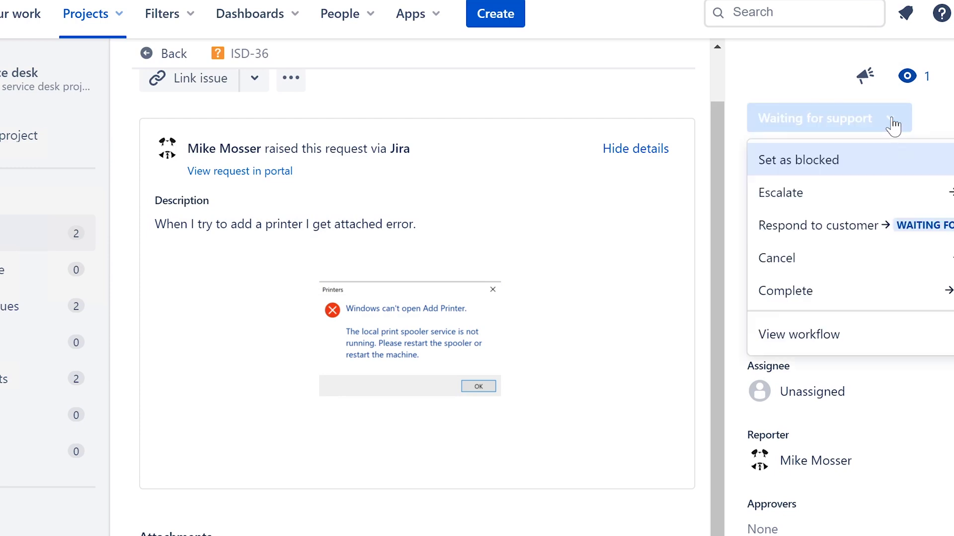
pyautogui.click(837, 298)
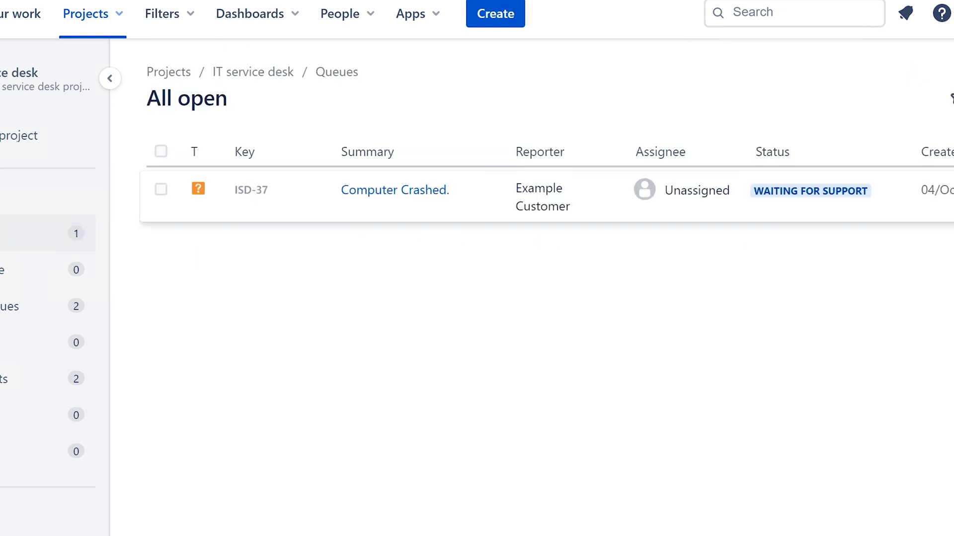
pyautogui.click(408, 192)
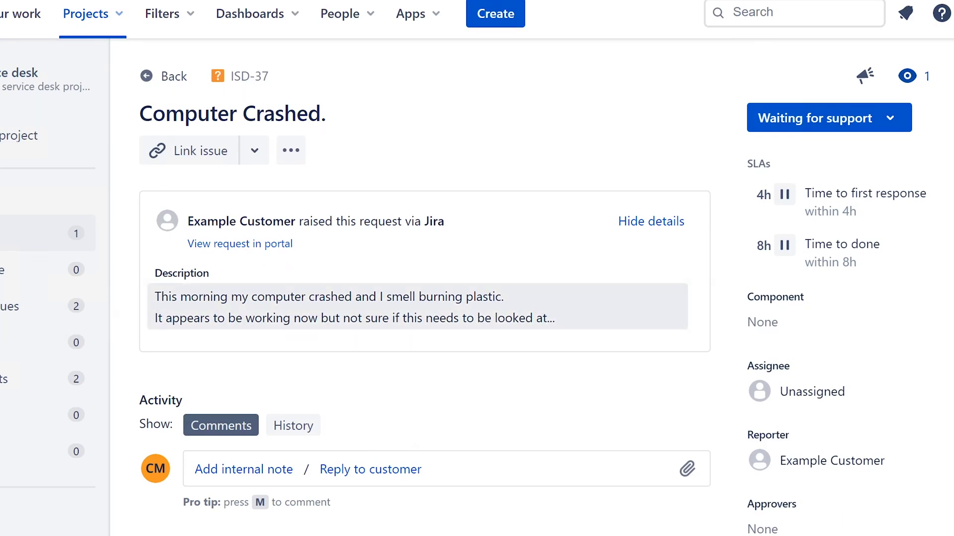
# - Select ISD-37's description lines about the crash and burning plastic smell
pyautogui.moveTo(161, 296); pyautogui.dragTo(522, 314)
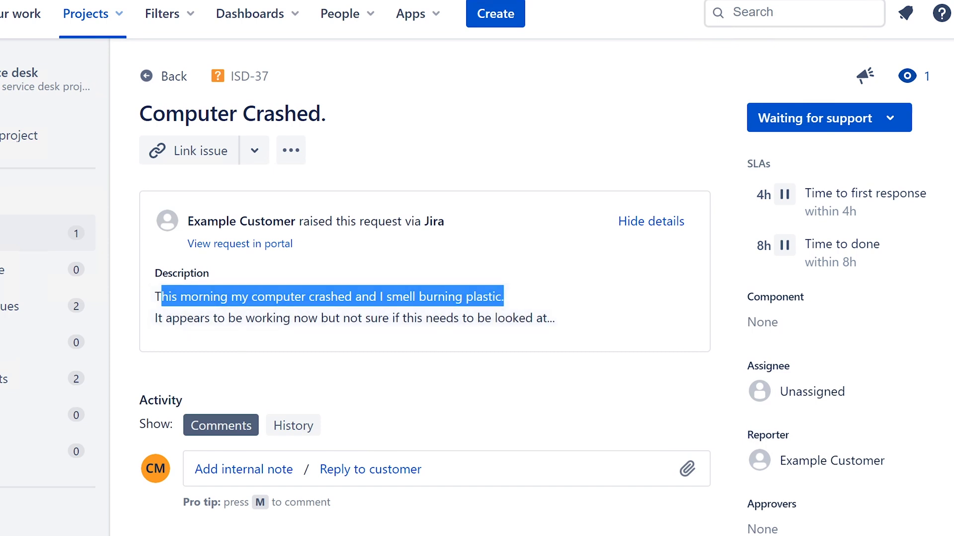
pyautogui.click(150, 323)
pyautogui.tripleClick(199, 323)
pyautogui.moveTo(554, 318); pyautogui.dragTo(163, 318)
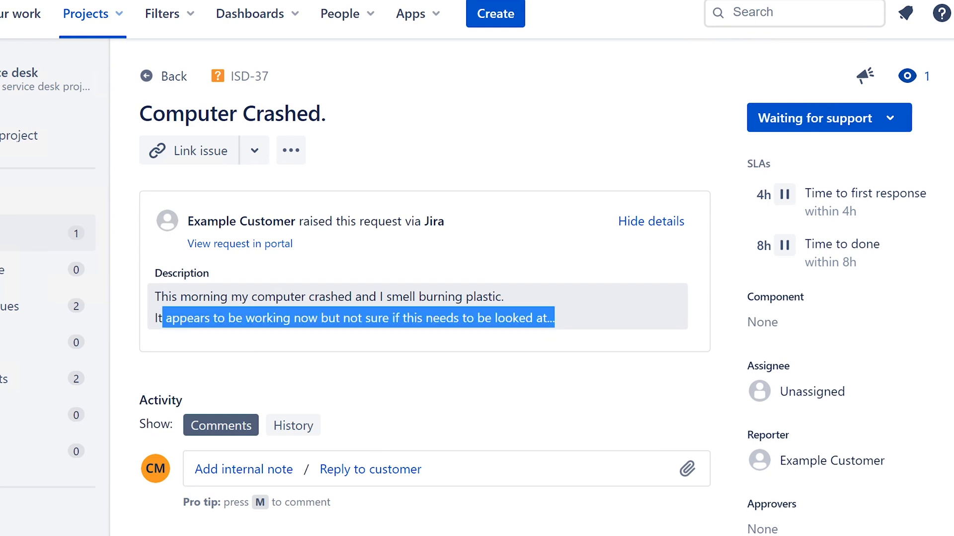
pyautogui.moveTo(162, 318); pyautogui.dragTo(154, 318)
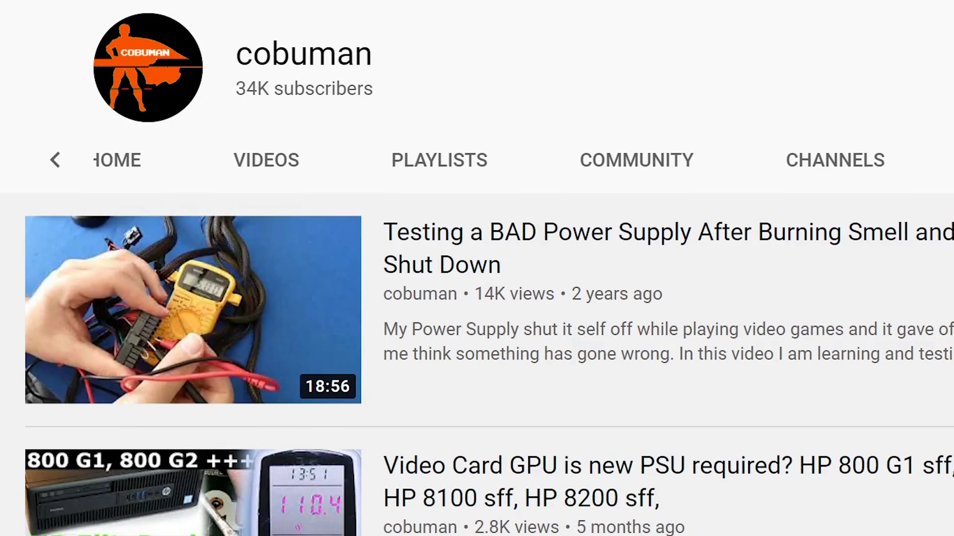
# - Look over the channel's 'Testing a BAD Power Supply After Burning Smell and Shut Down' video
pyautogui.moveTo(681, 401)
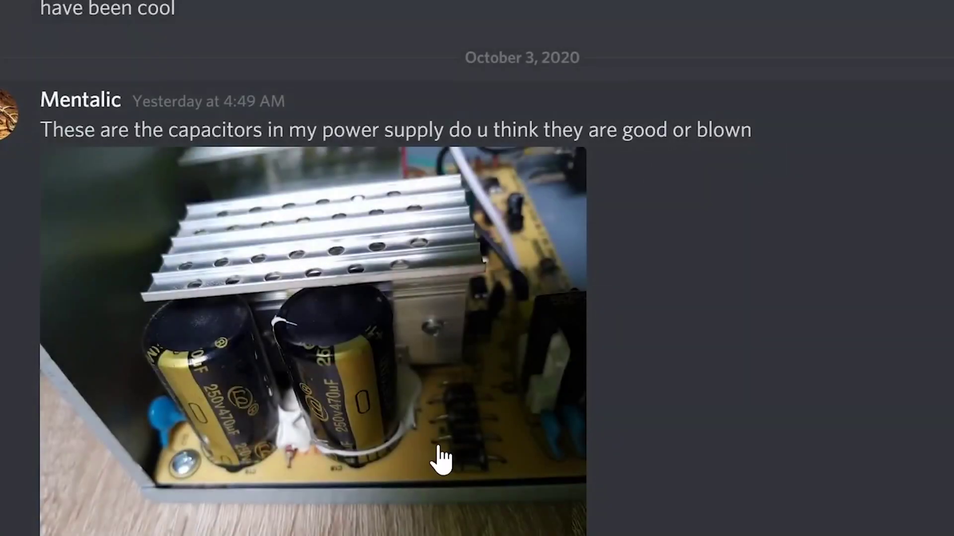
# - Scroll the Discord chat down to the user's photo of the power supply capacitors
pyautogui.scroll(-5, 437, 457)
# - Scroll down to the 36,05 € replacement power supply card and the 'Might as well. It will be safer.' reply
pyautogui.scroll(-2, 437, 445)
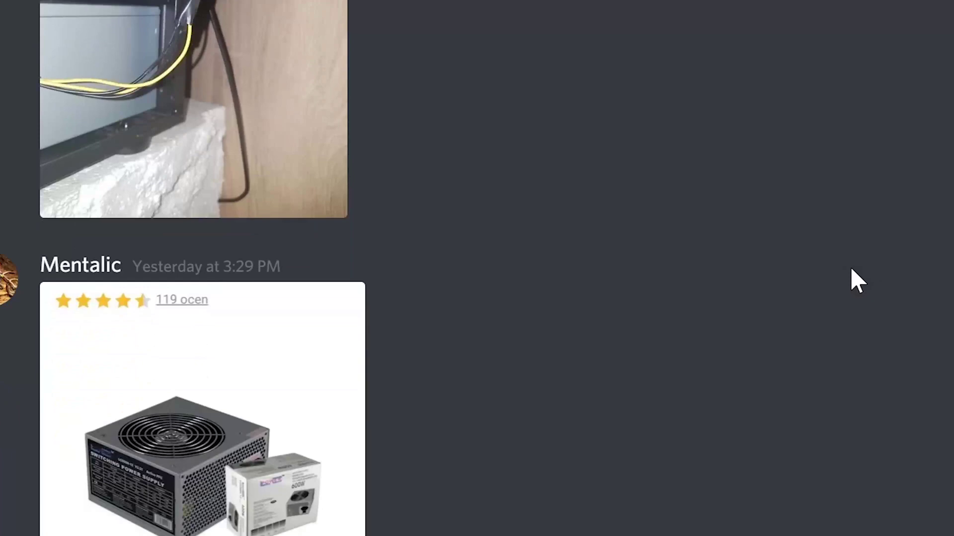
pyautogui.scroll(-5, 850, 282)
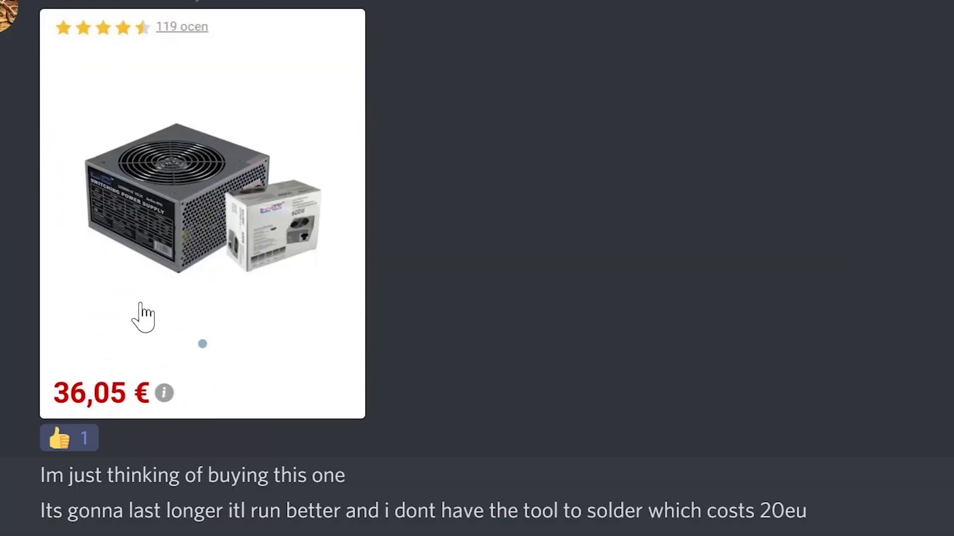
pyautogui.scroll(3, 187, 300)
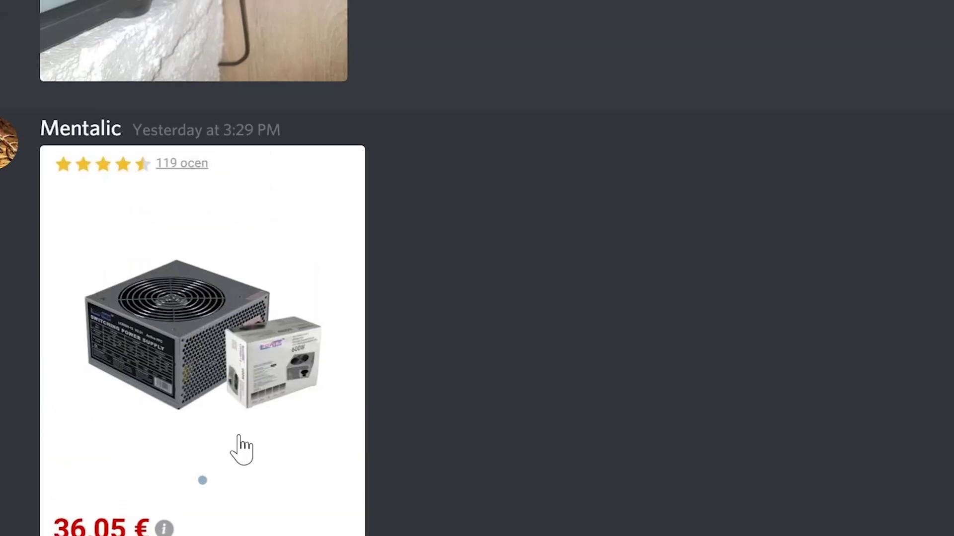
pyautogui.scroll(-6, 241, 449)
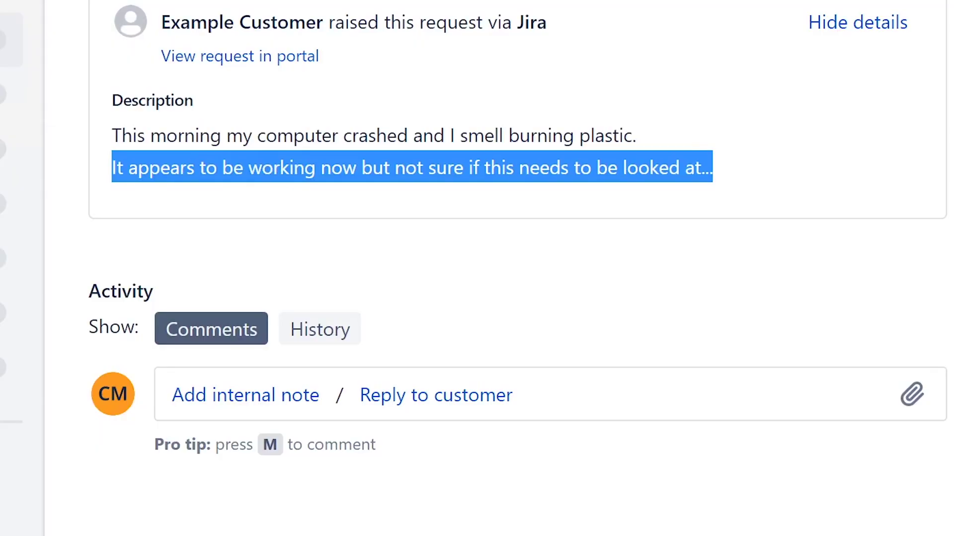
# - Deselect the ISD-37 description text and start a reply to the customer under Activity
pyautogui.click(522, 149)
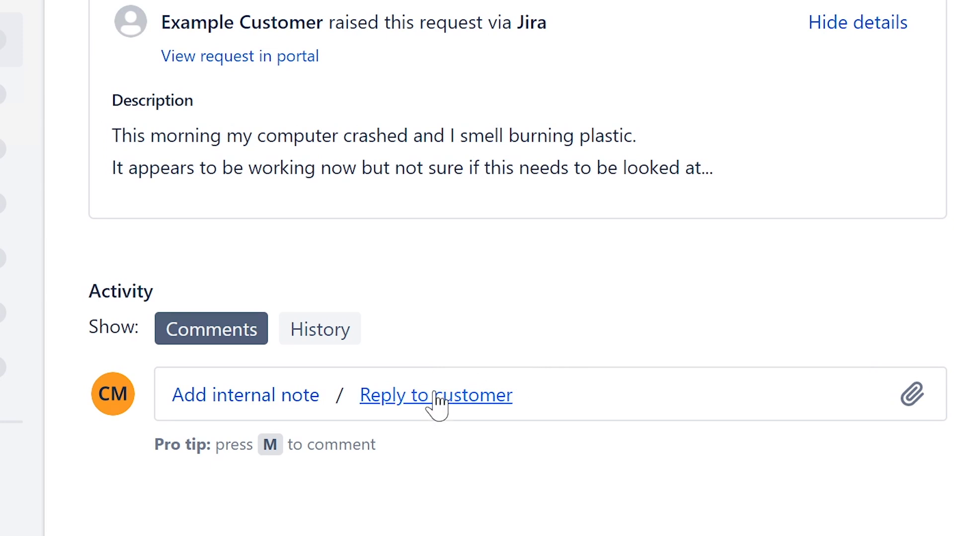
pyautogui.click(435, 397)
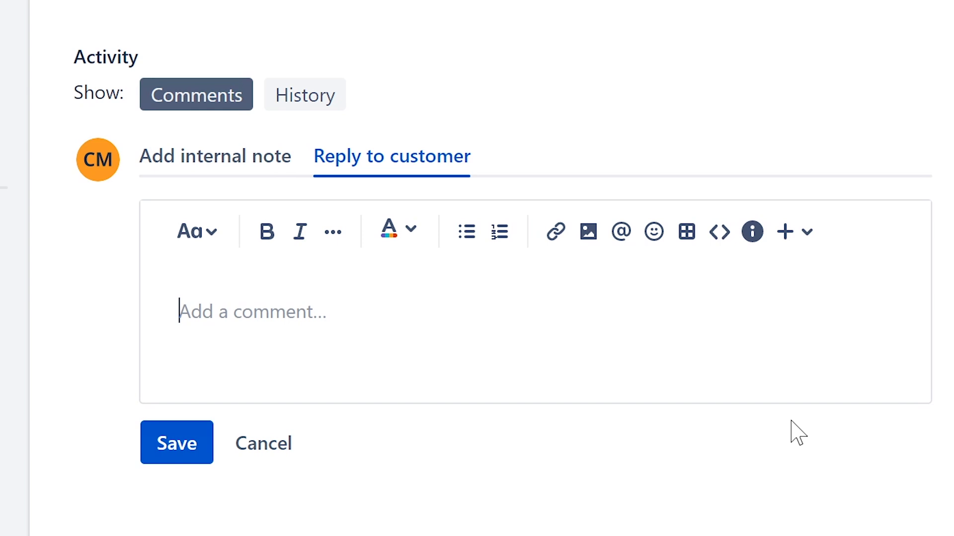
# - Write 'Hello, it sounds like you have a bad PSU. Please take your computer to local Pc tech to take a look.' and sign it
pyautogui.write('Please')
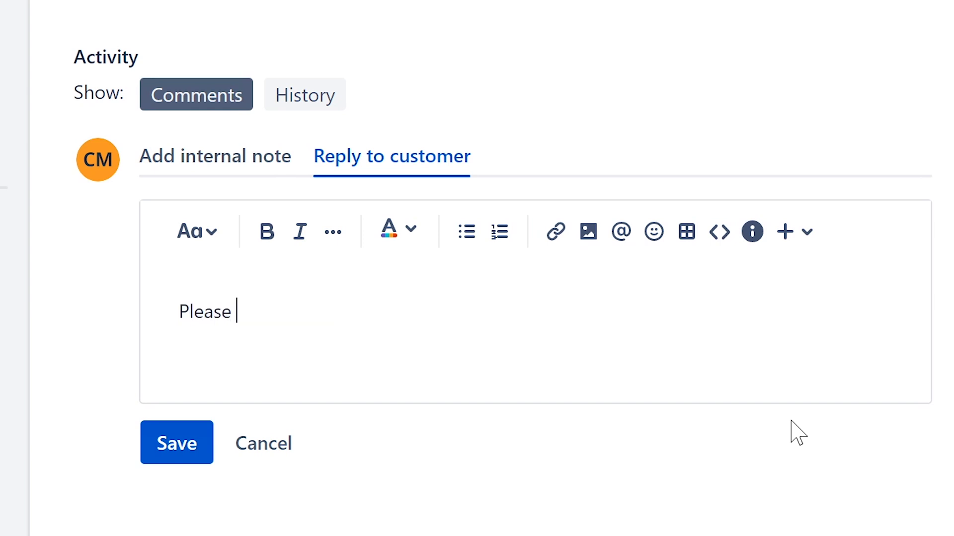
pyautogui.press('BackSpace')
pyautogui.press('BackSpace')
pyautogui.press('BackSpace')
pyautogui.press('BackSpace')
pyautogui.press('BackSpace')
pyautogui.press('BackSpace')
pyautogui.press('BackSpace')
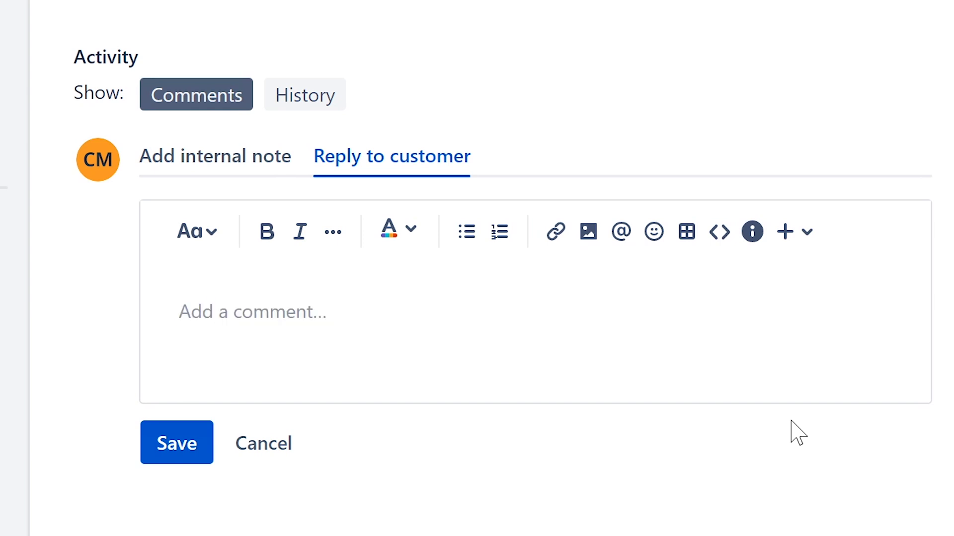
pyautogui.write('Hello, ')
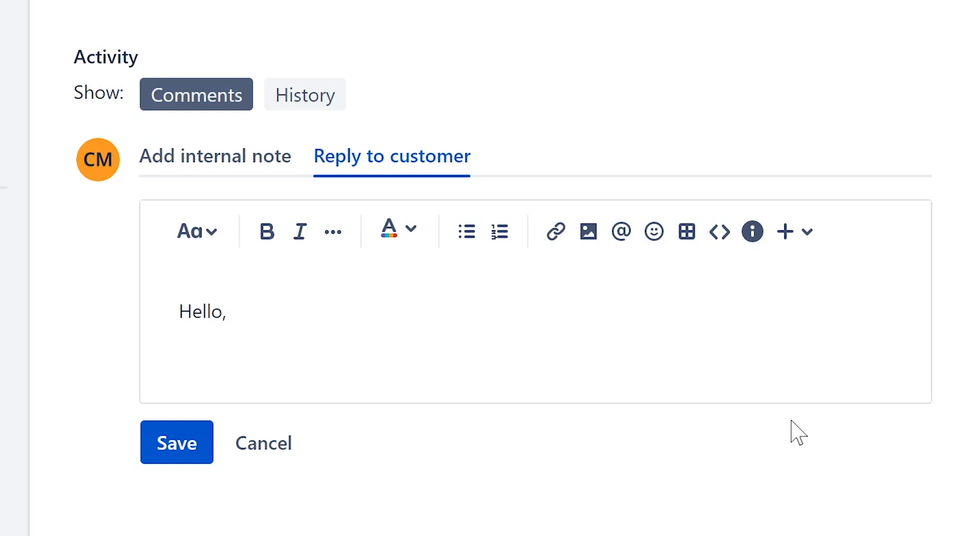
pyautogui.write('it')
pyautogui.write('nds lik')
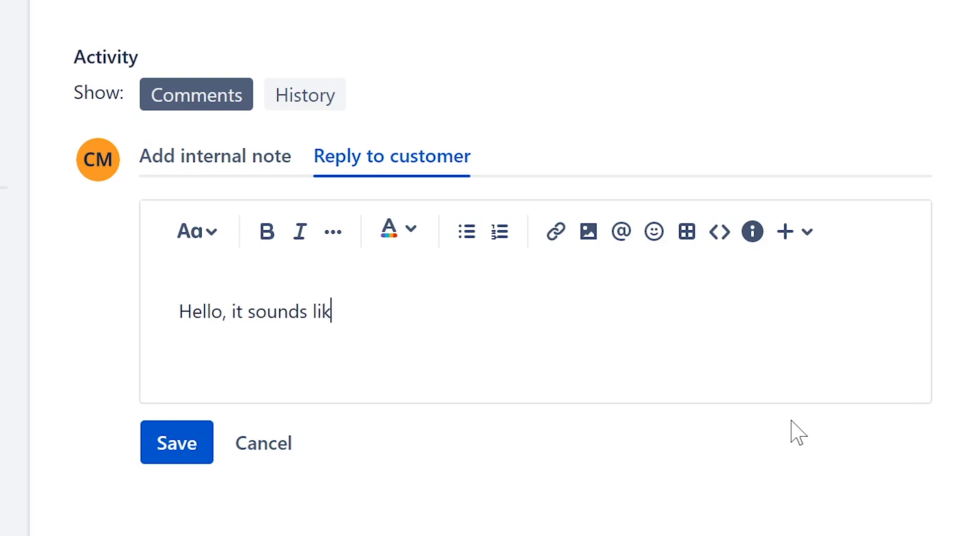
pyautogui.write('e you have a ')
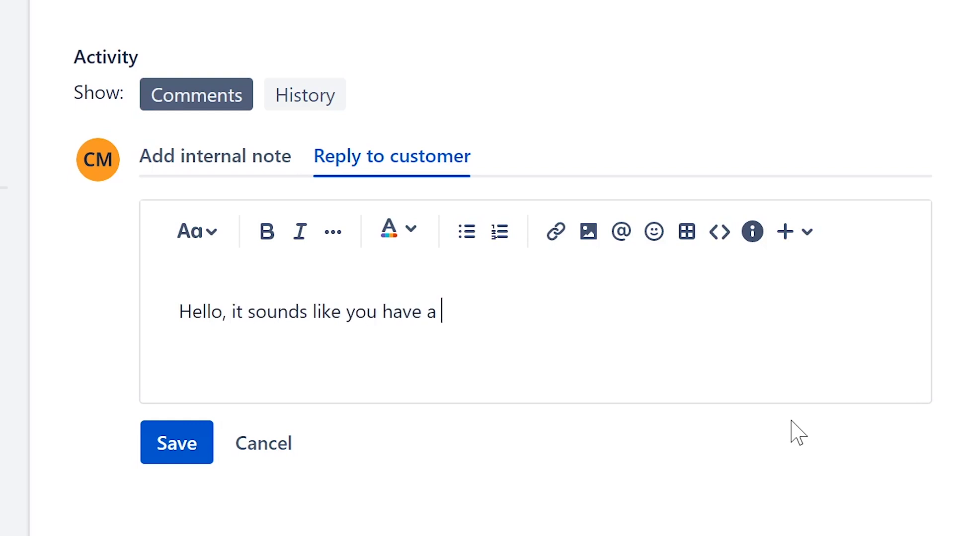
pyautogui.write('bad PS')
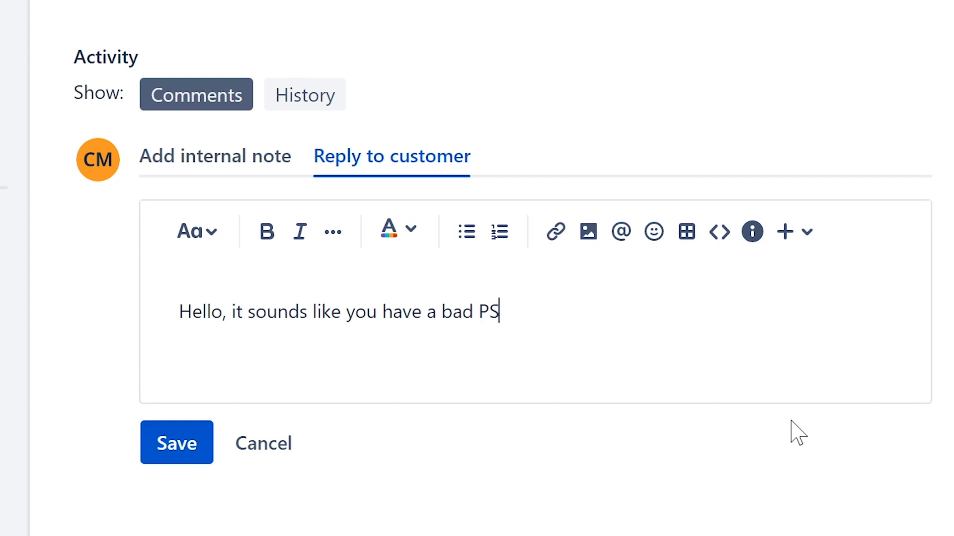
pyautogui.write('U. Please ')
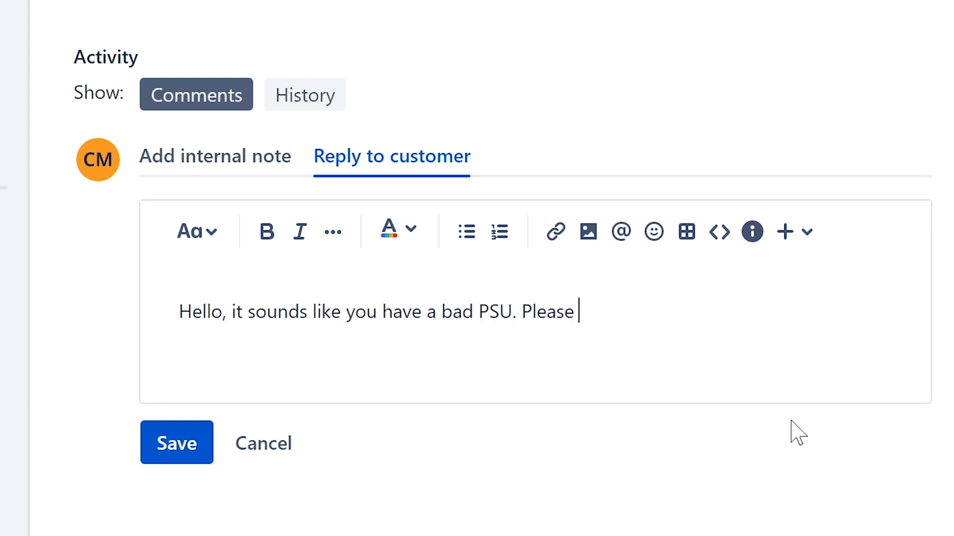
pyautogui.write('take your computer ')
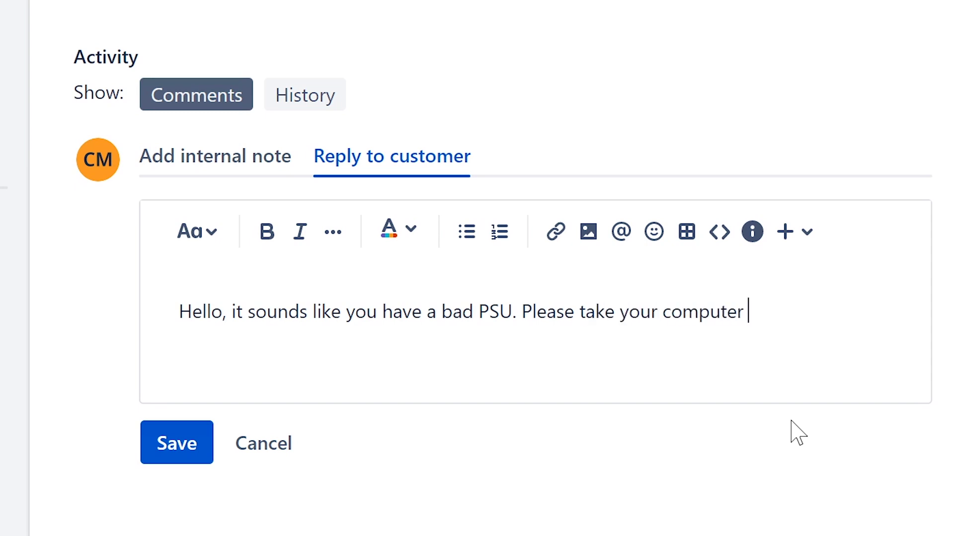
pyautogui.write('to local')
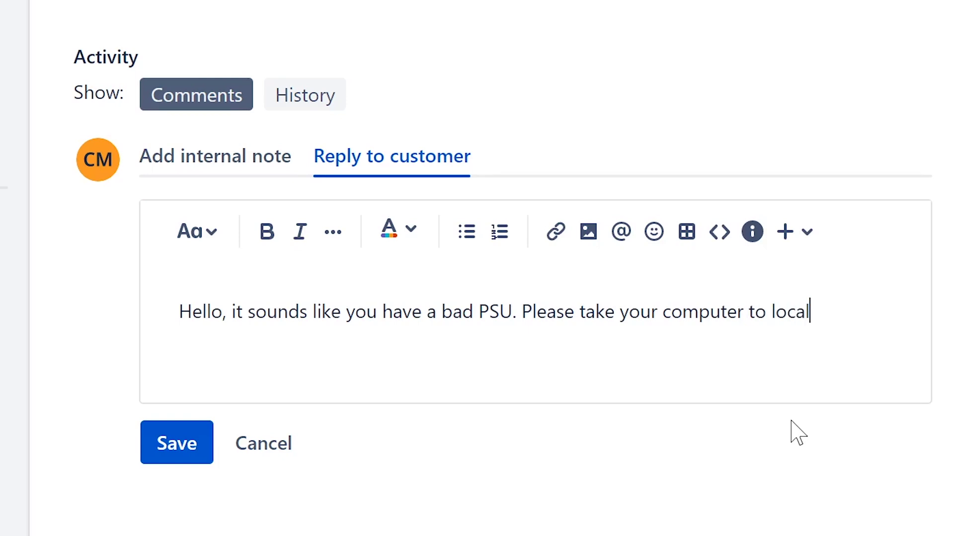
pyautogui.write(' Pc tech to ')
pyautogui.write('ha')
pyautogui.press('BackSpace')
pyautogui.press('BackSpace')
pyautogui.write('t')
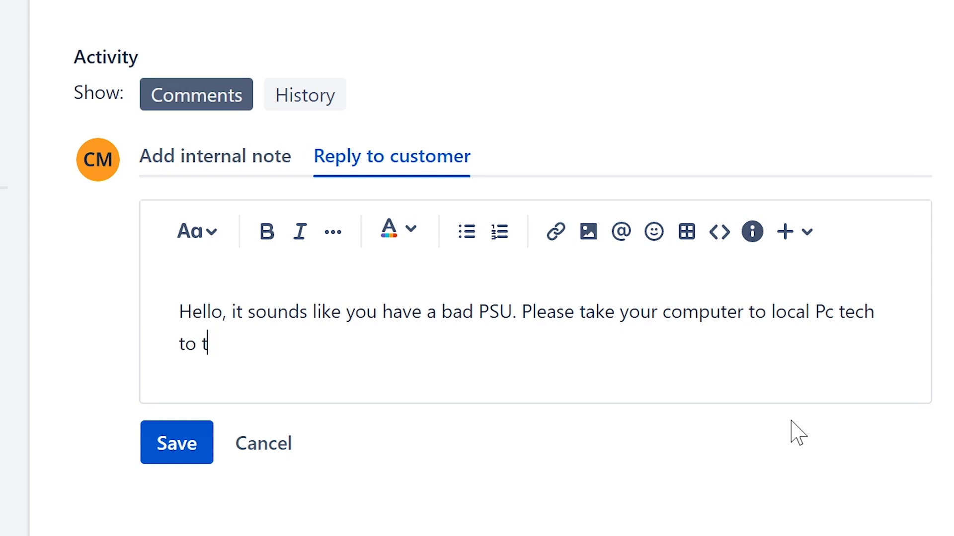
pyautogui.write('ake a look. Ervin')
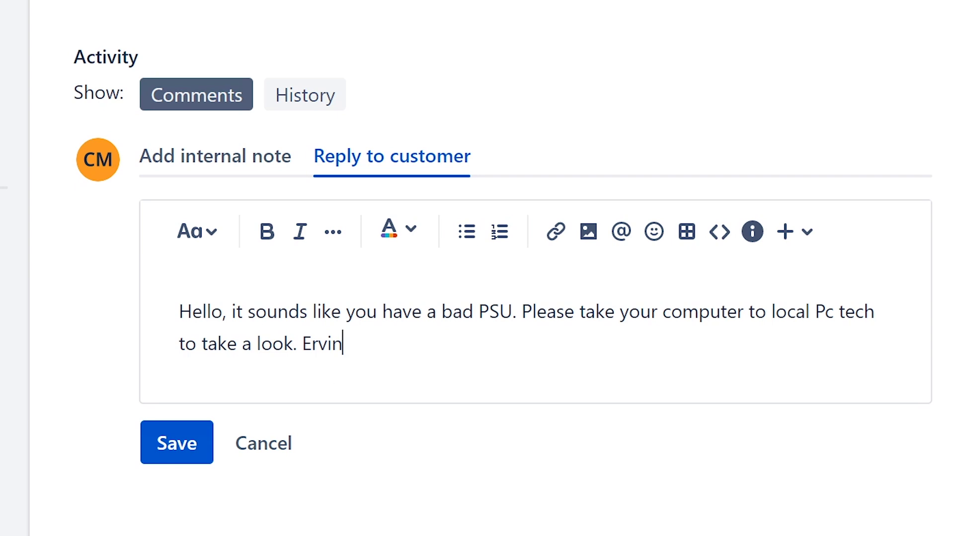
pyautogui.click(426, 312)
# - Save the bad-PSU reply as a customer comment on ISD-37
pyautogui.click(575, 312)
pyautogui.click(162, 449)
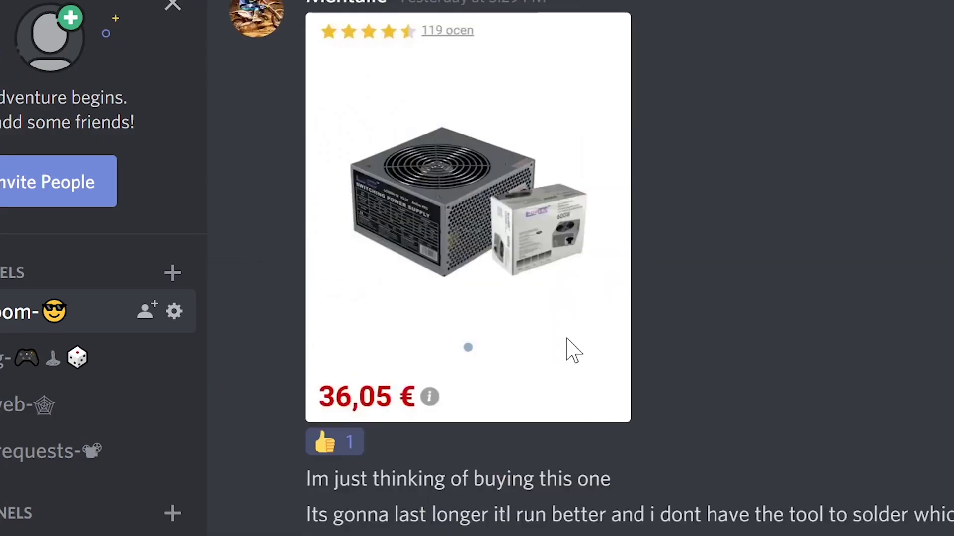
pyautogui.scroll(2, 611, 302)
pyautogui.scroll(3, 706, 368)
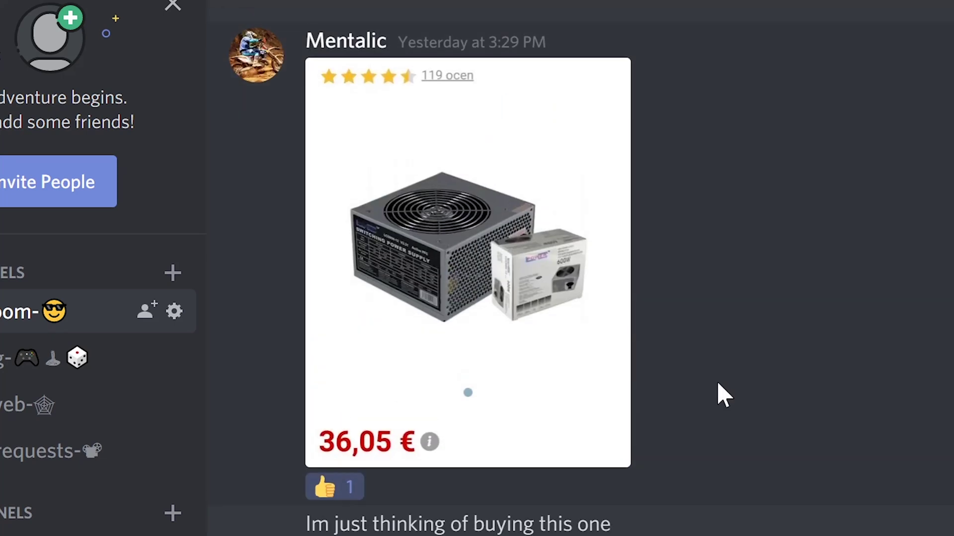